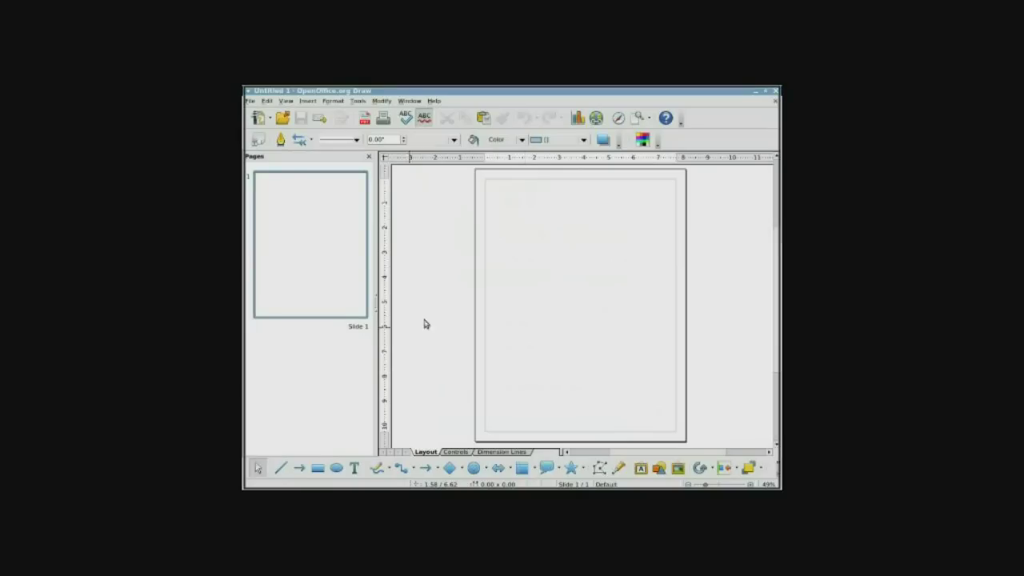
- Add a text frame reading 'OO.o' near the page's upper left and set it to 66 pt
left_click(355, 468)
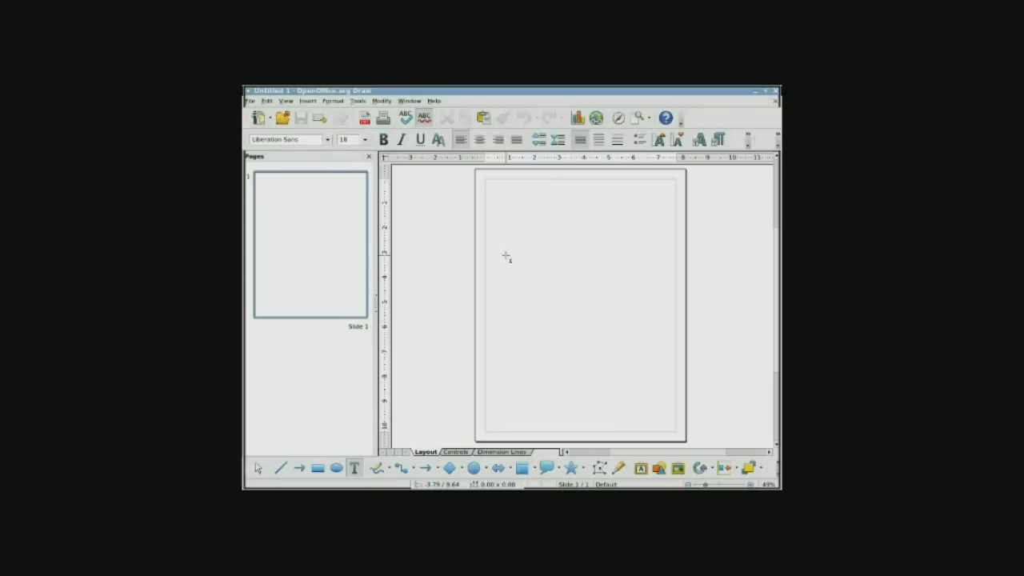
left_click_drag(504, 254, 585, 283)
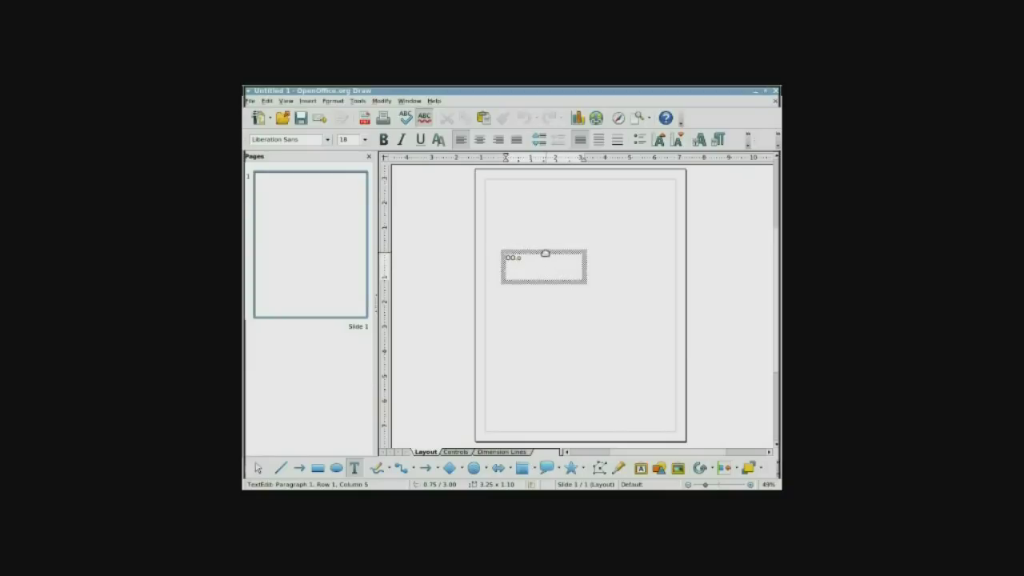
left_click(545, 251)
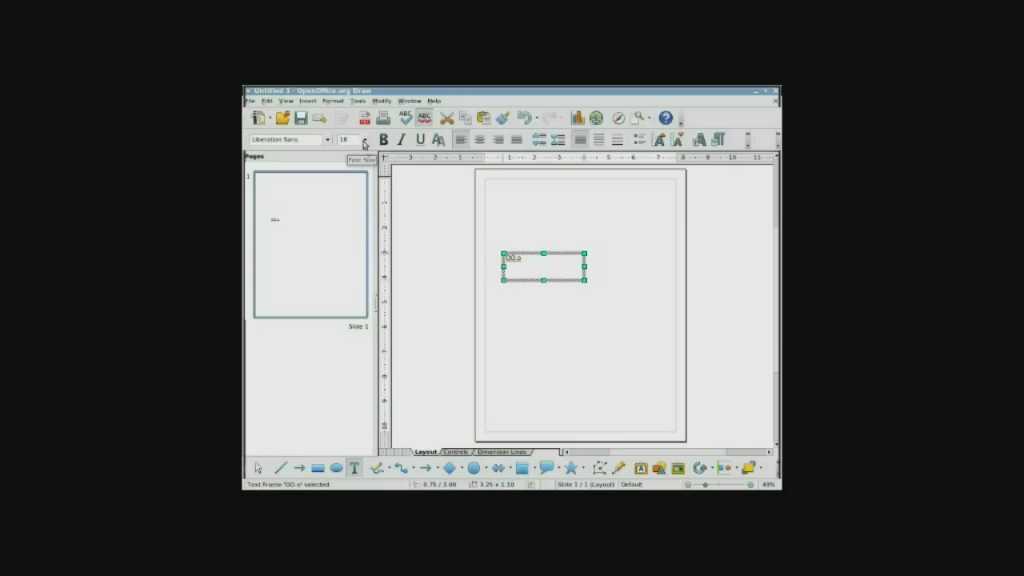
left_click(365, 141)
scroll(352, 176, "down", 3)
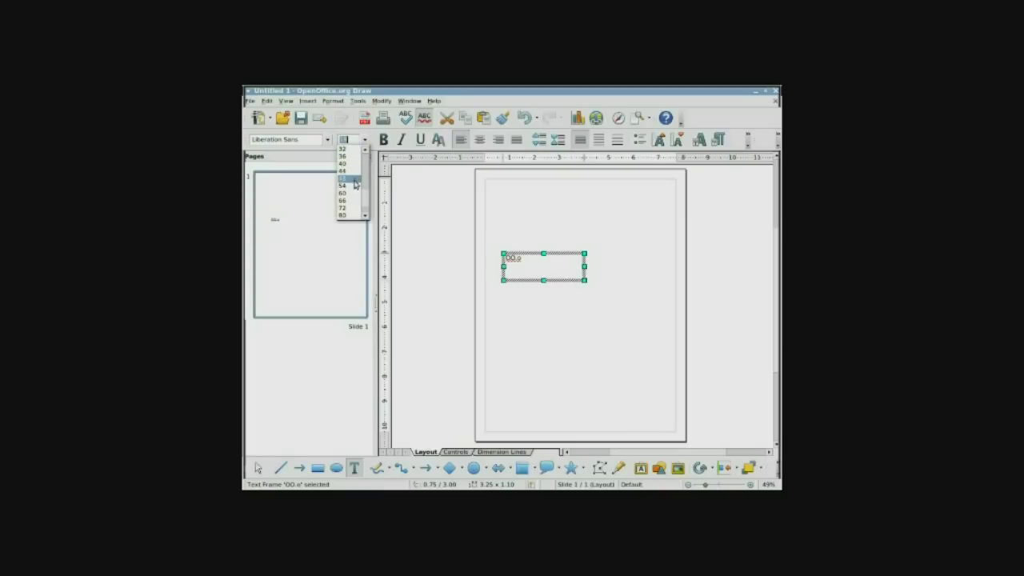
left_click(350, 203)
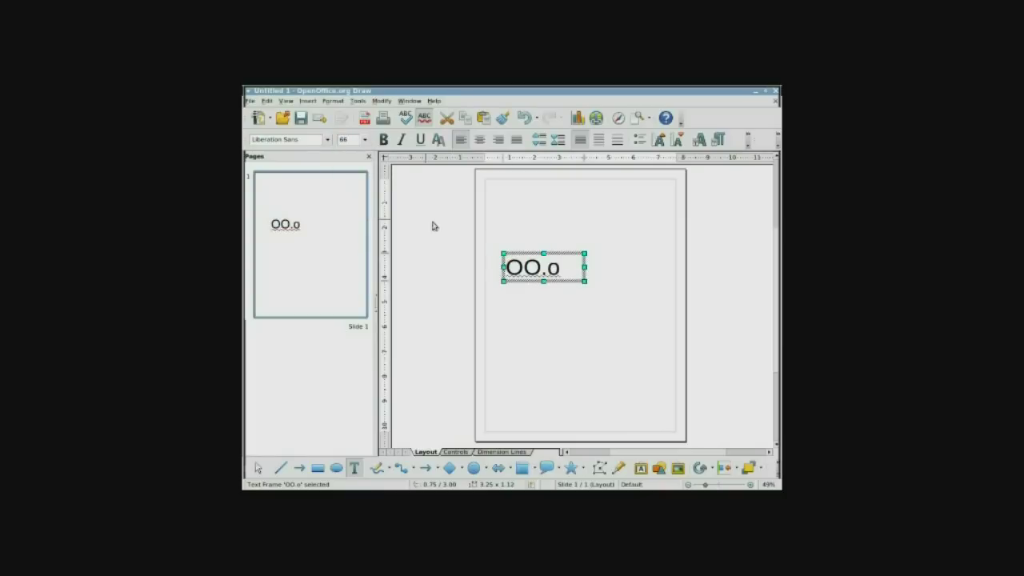
- Convert the OO.o text frame to a 3D object and set its area fill to Gradient
right_click(552, 257)
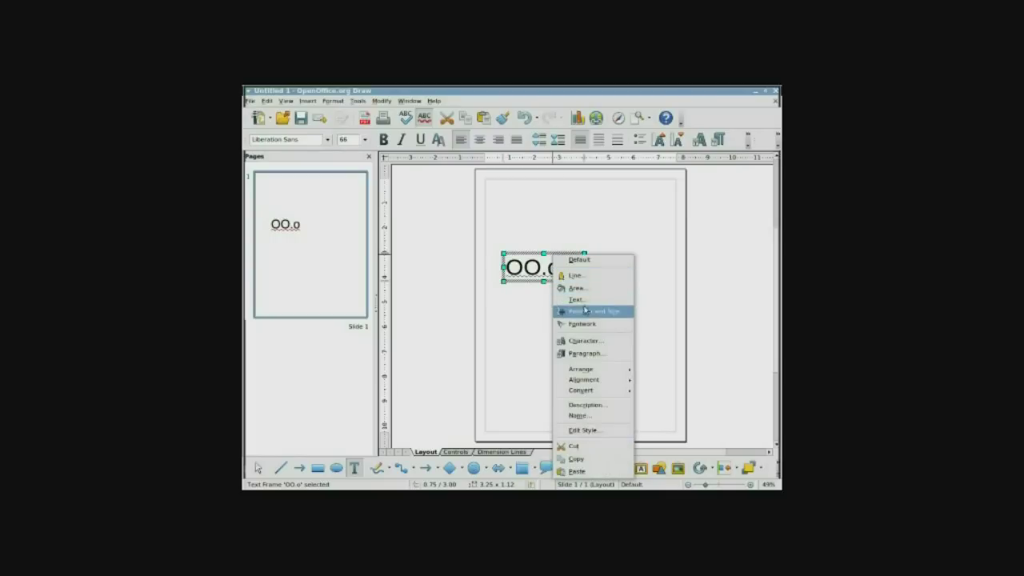
mouse_move(602, 392)
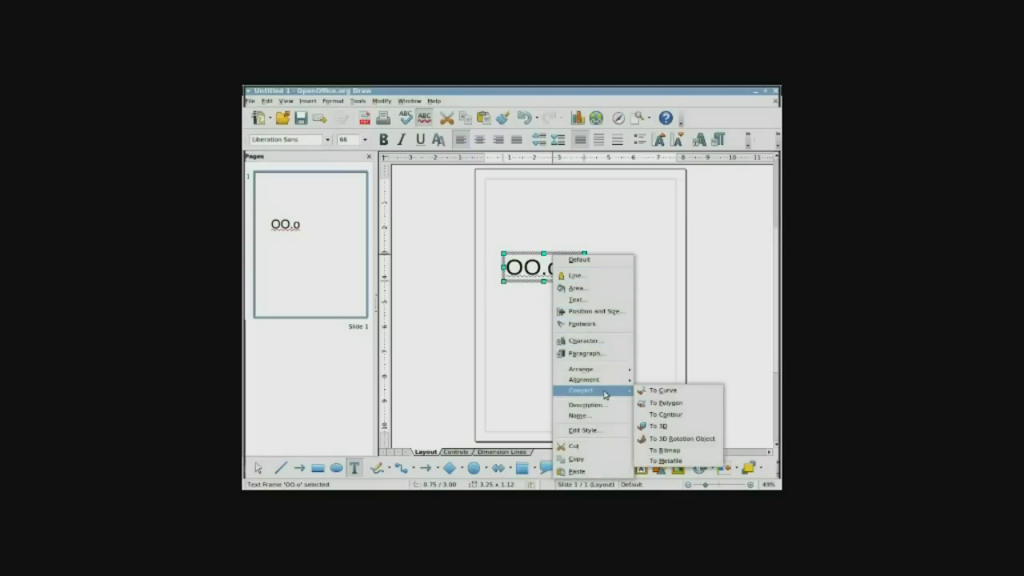
left_click(659, 425)
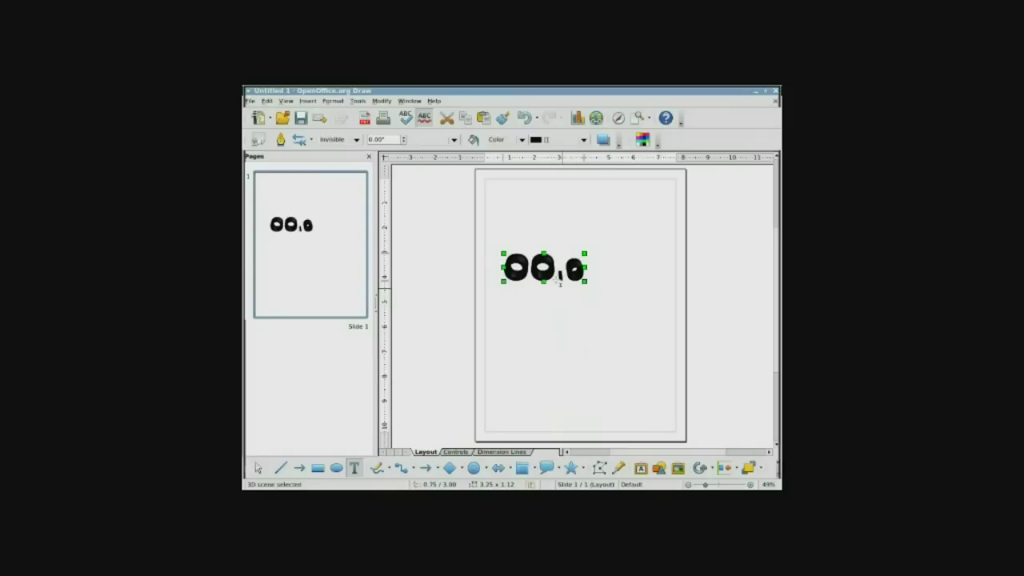
left_click(519, 140)
left_click(512, 163)
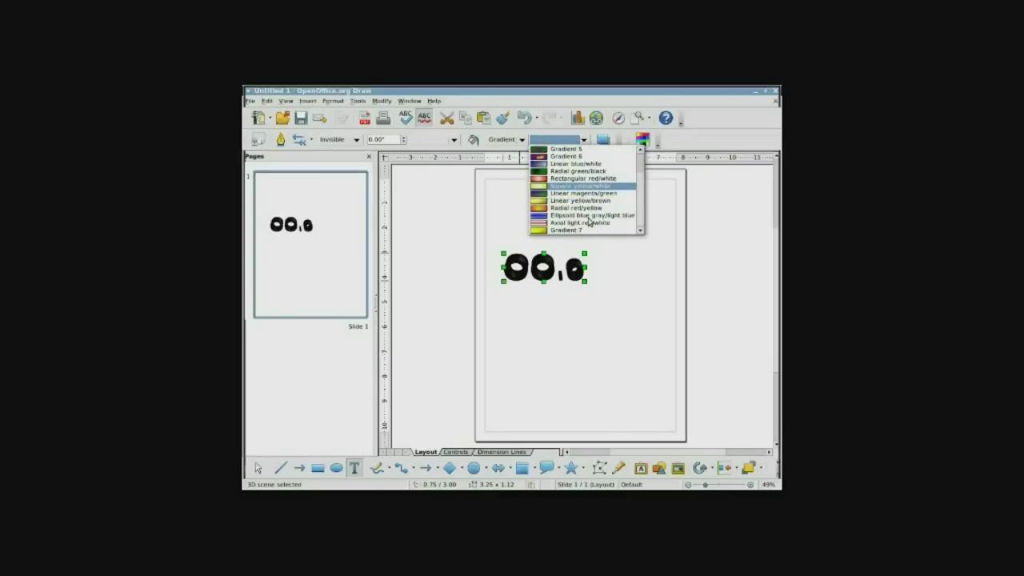
- Fill the 3D OO.o letters with a yellow gradient and return to selection mode
left_click(579, 230)
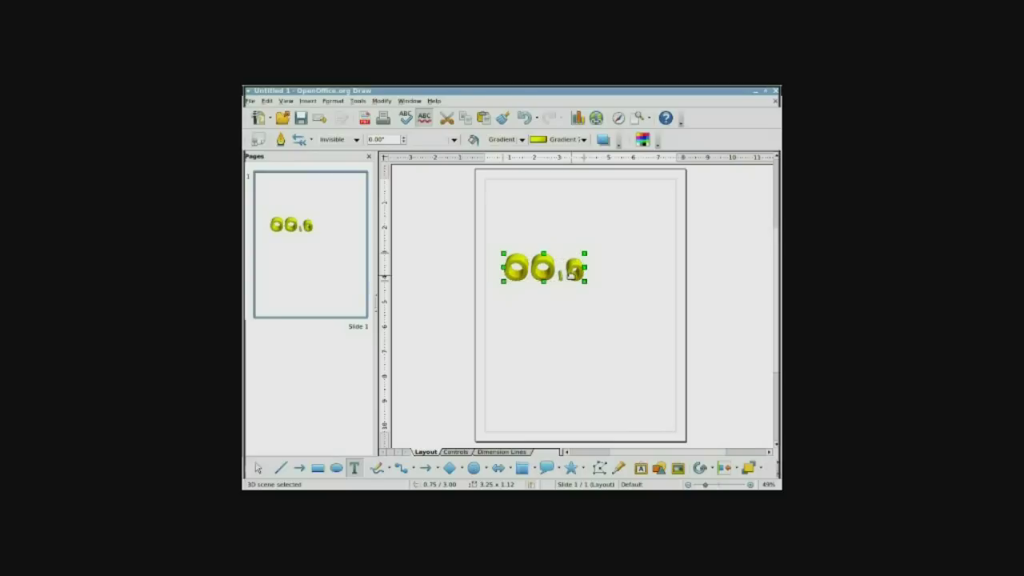
key("Escape")
- Inside the 3D group, move the final o slightly lower and reposition the dot
double_click(571, 273)
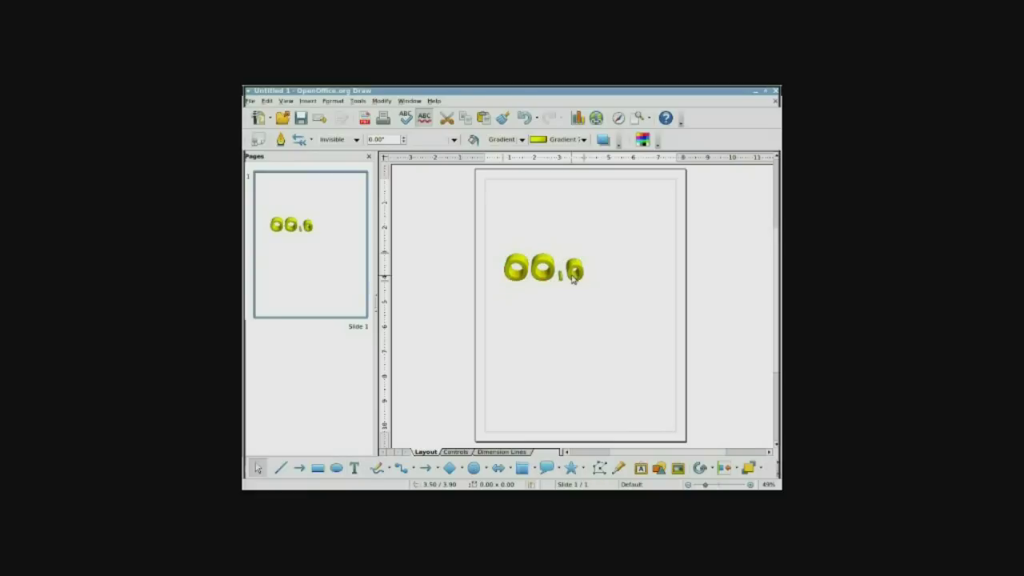
left_click(567, 273)
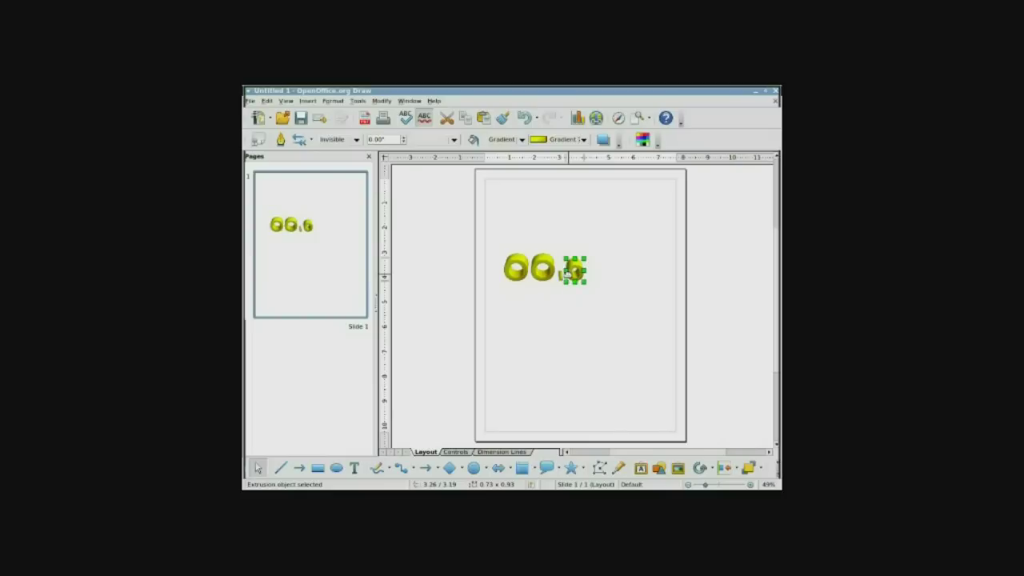
left_click_drag(561, 271, 565, 281)
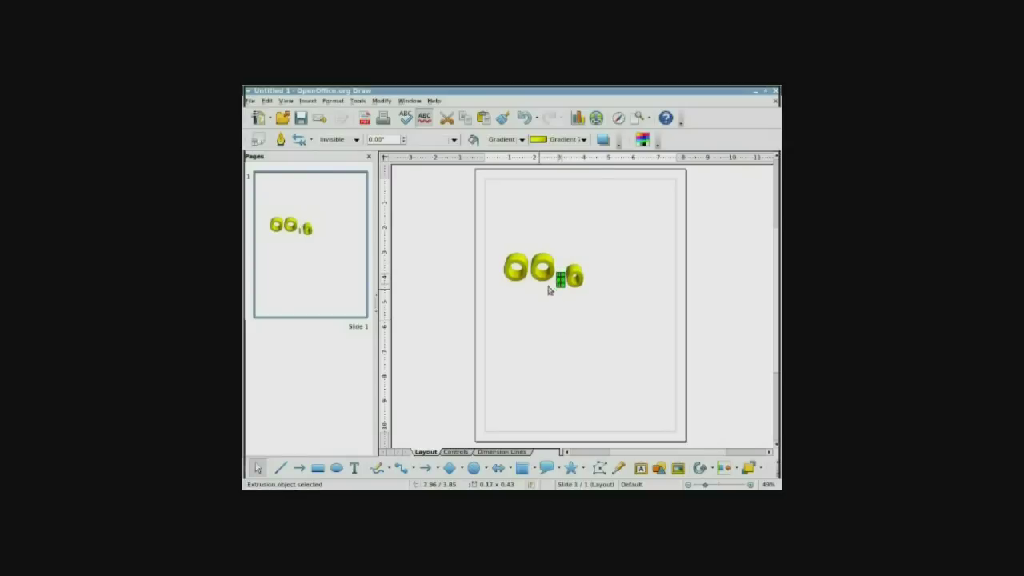
left_click_drag(558, 280, 543, 269)
- Select all four 3D letters and rotate them together to face the viewer more
left_click(550, 326)
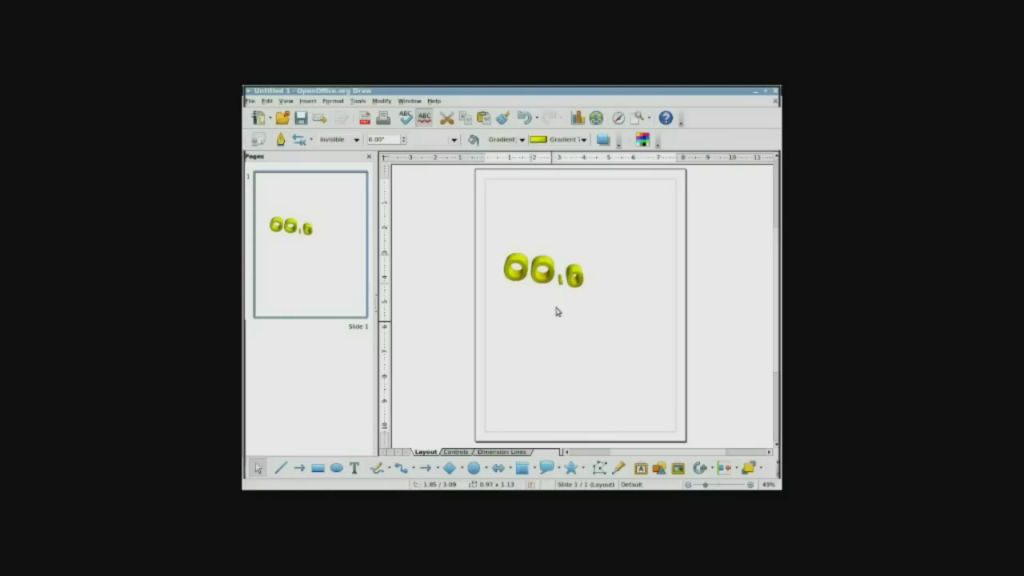
left_click_drag(496, 232, 604, 326)
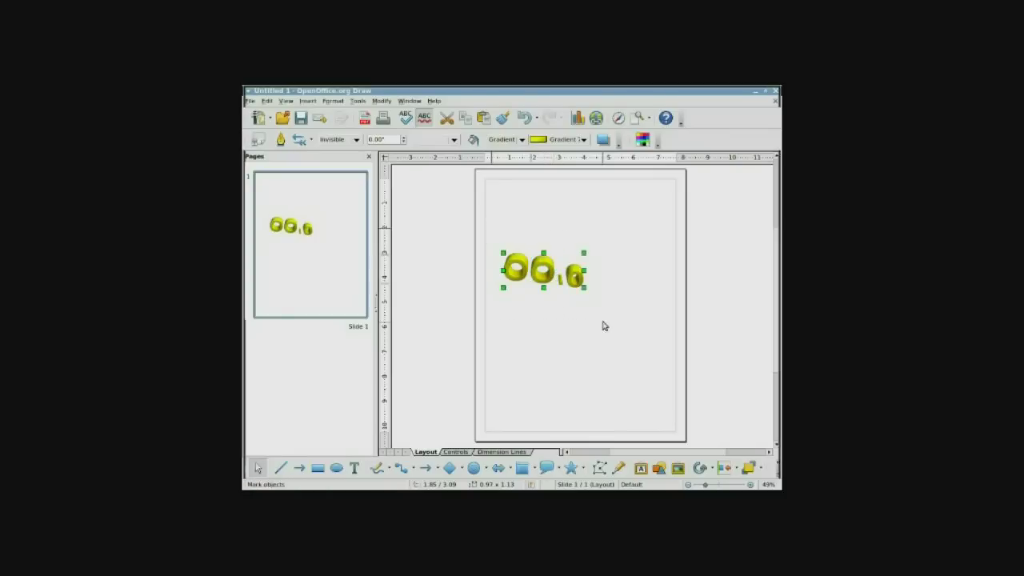
left_click(700, 464)
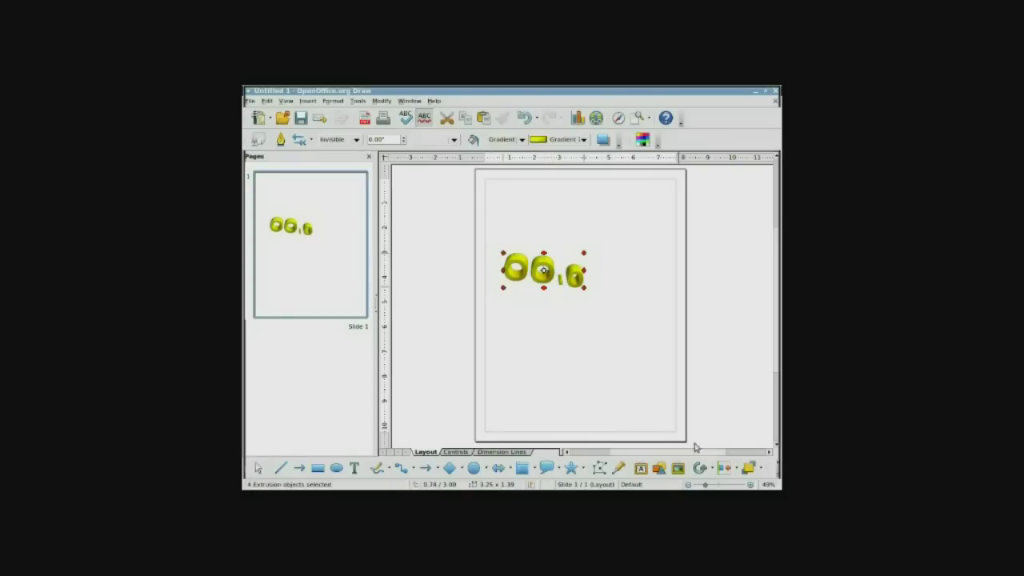
left_click_drag(584, 271, 577, 298)
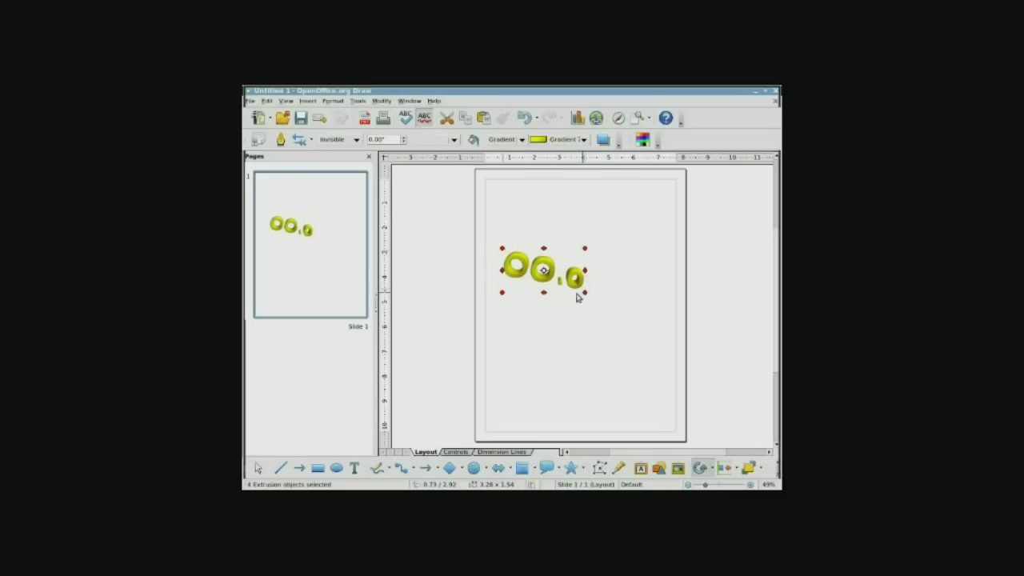
- Tilt the whole 3D text scene, pivoting on the left O, so it slopes down rightward
left_click(542, 276)
left_click(557, 309)
left_click(550, 276)
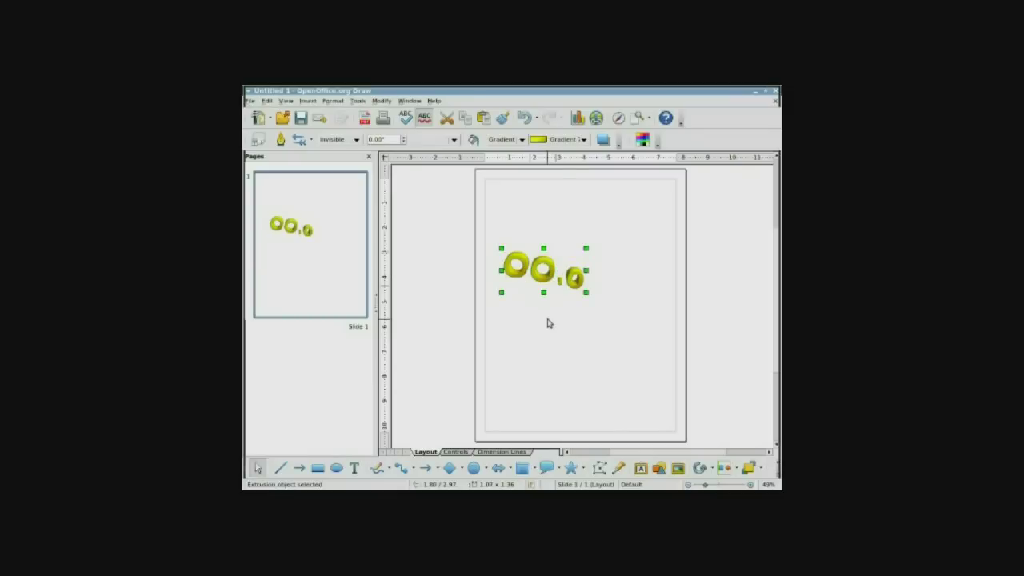
left_click(534, 291)
left_click(542, 276)
left_click_drag(520, 280, 510, 278)
left_click_drag(583, 291, 584, 302)
key("Escape")
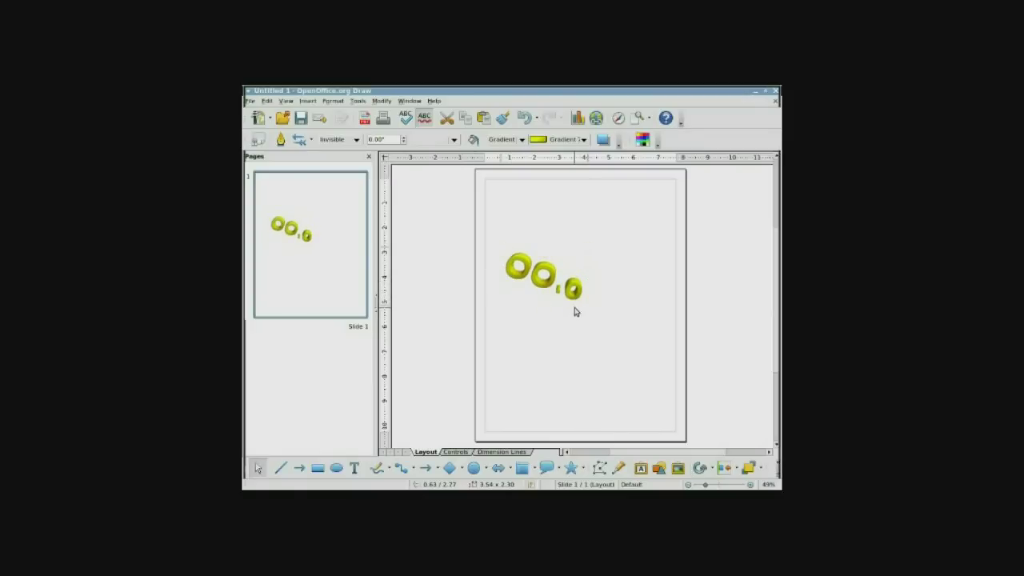
- Inside the 3D scene, nudge the dot slightly left between the letters
double_click(572, 293)
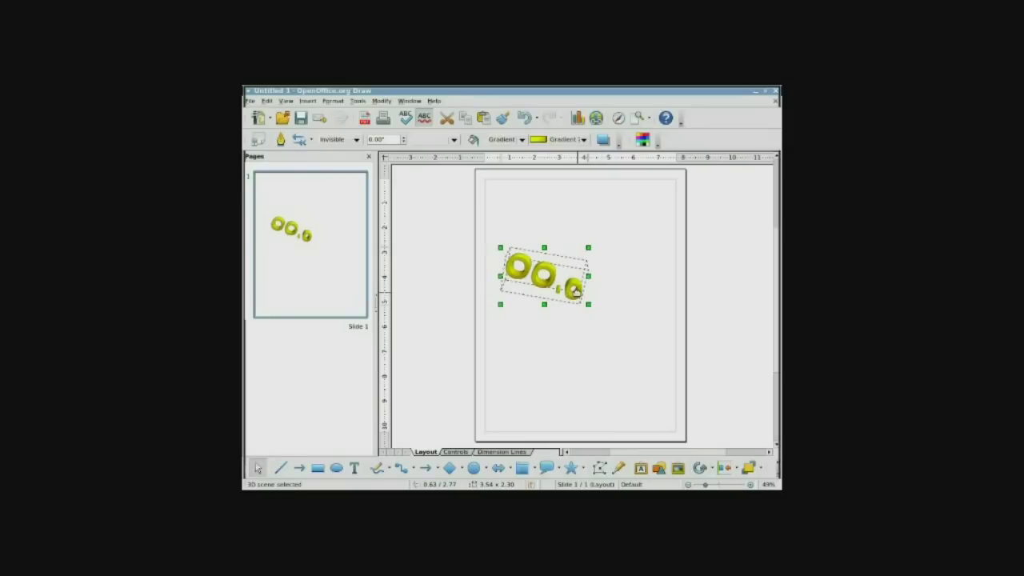
left_click(582, 295)
left_click(581, 294)
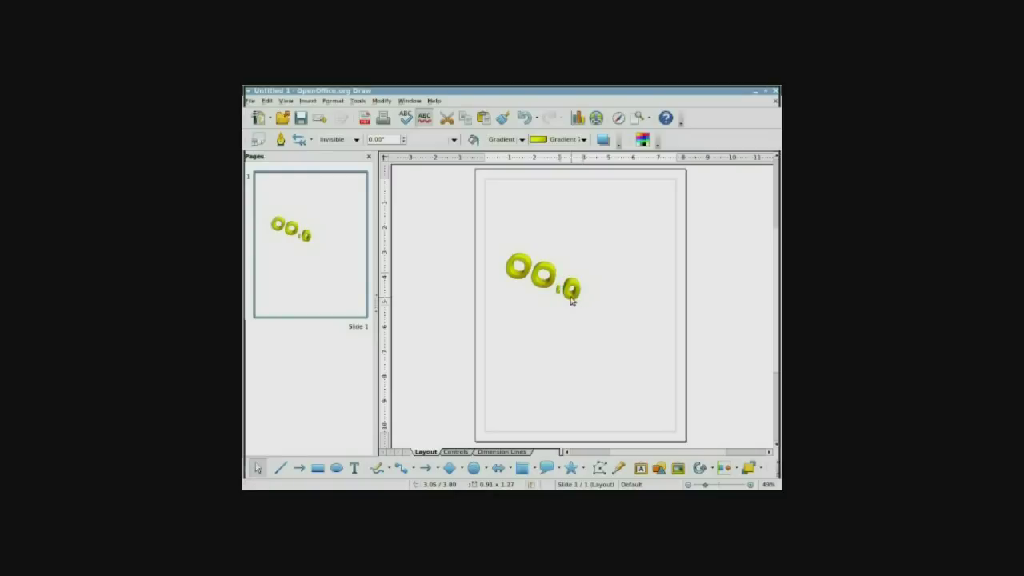
left_click(559, 289)
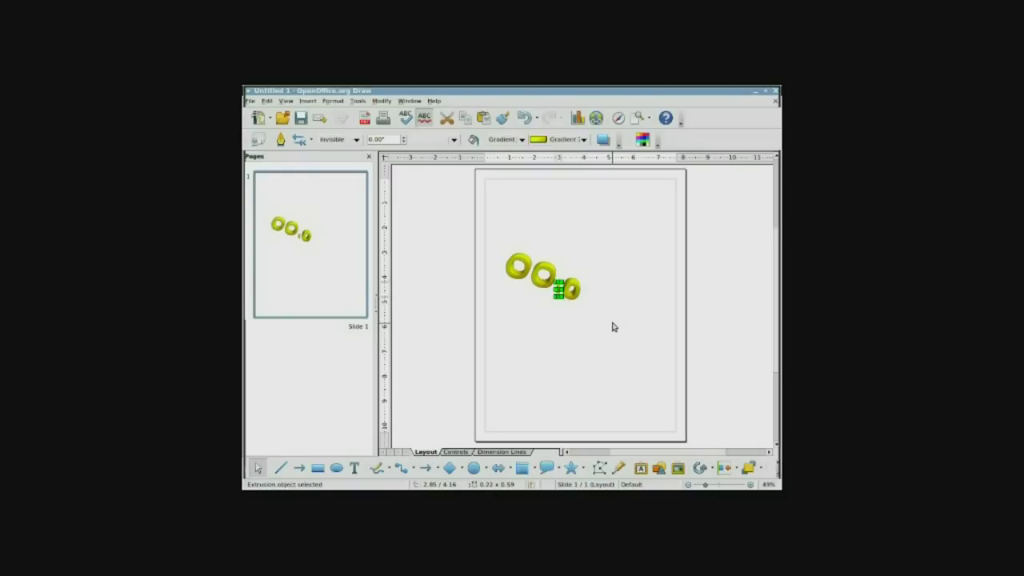
key("Left")
left_click(572, 297)
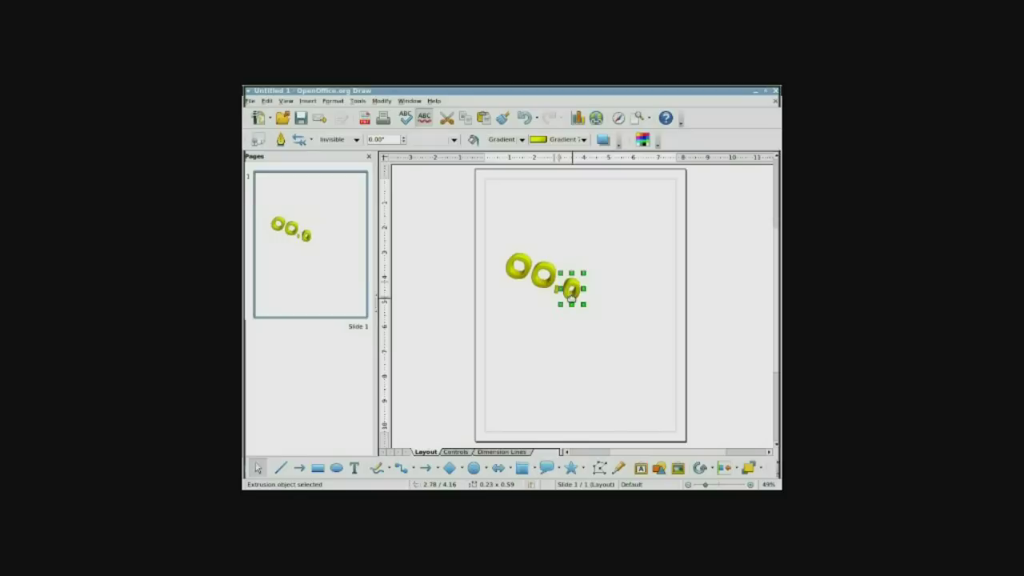
left_click(588, 335)
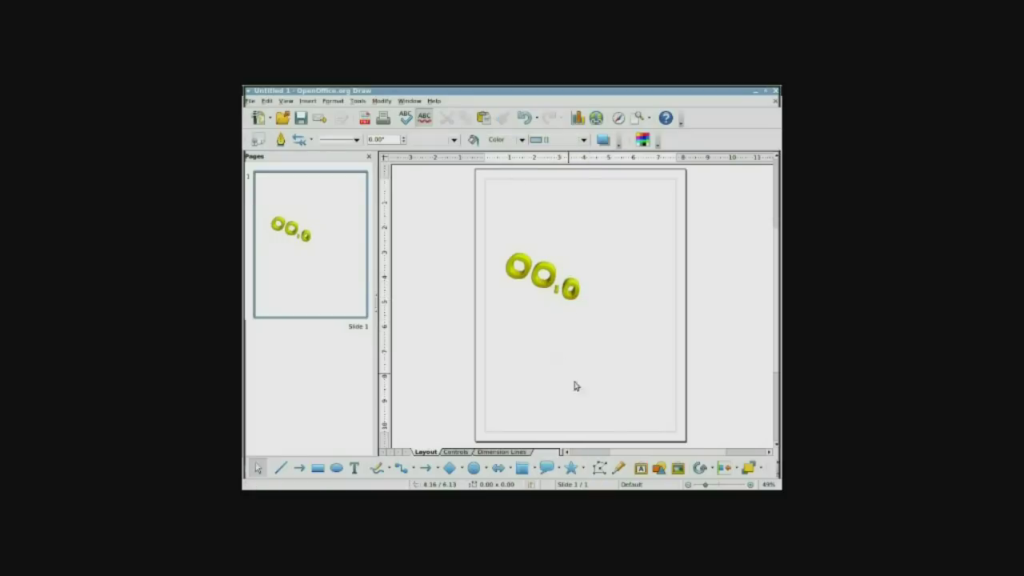
- Open the clip-art Gallery, closing the page panel, and widen its themes list
left_click(640, 468)
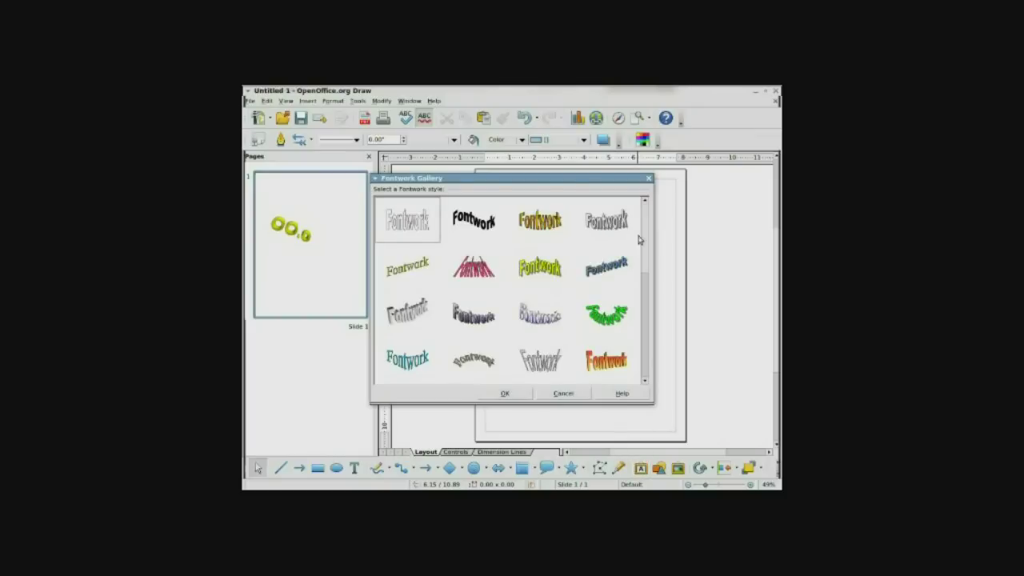
left_click(649, 178)
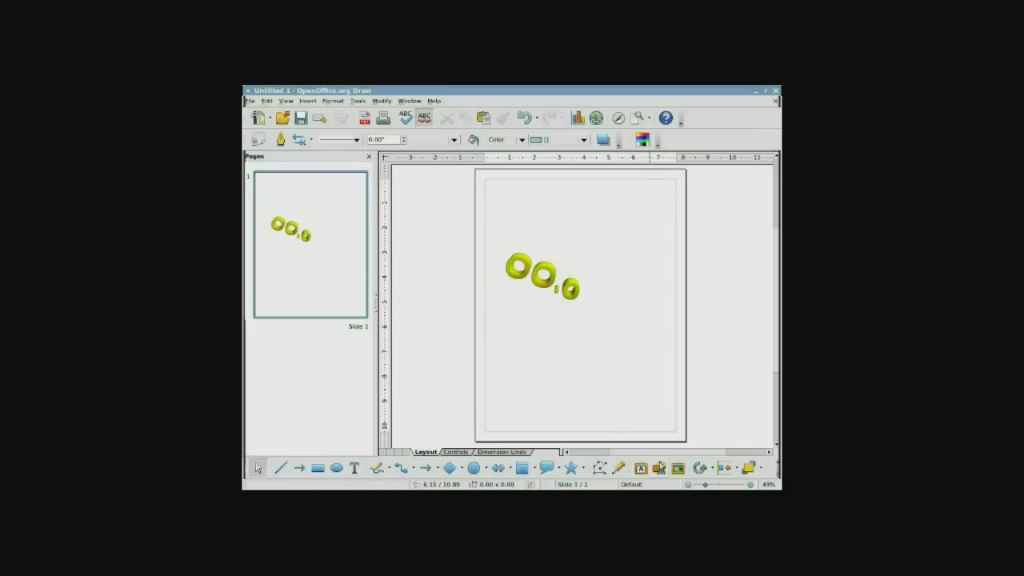
left_click(678, 469)
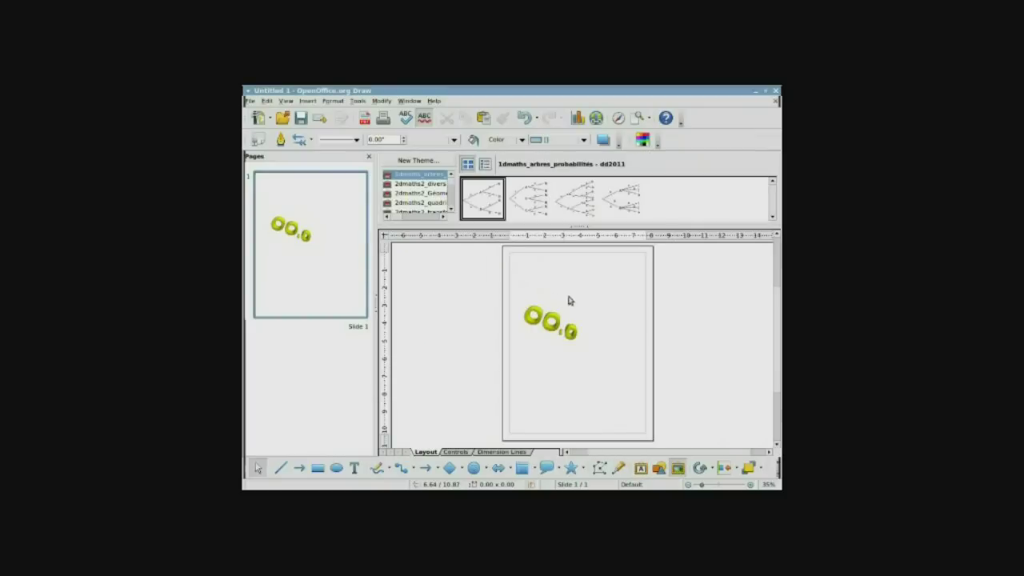
left_click(370, 157)
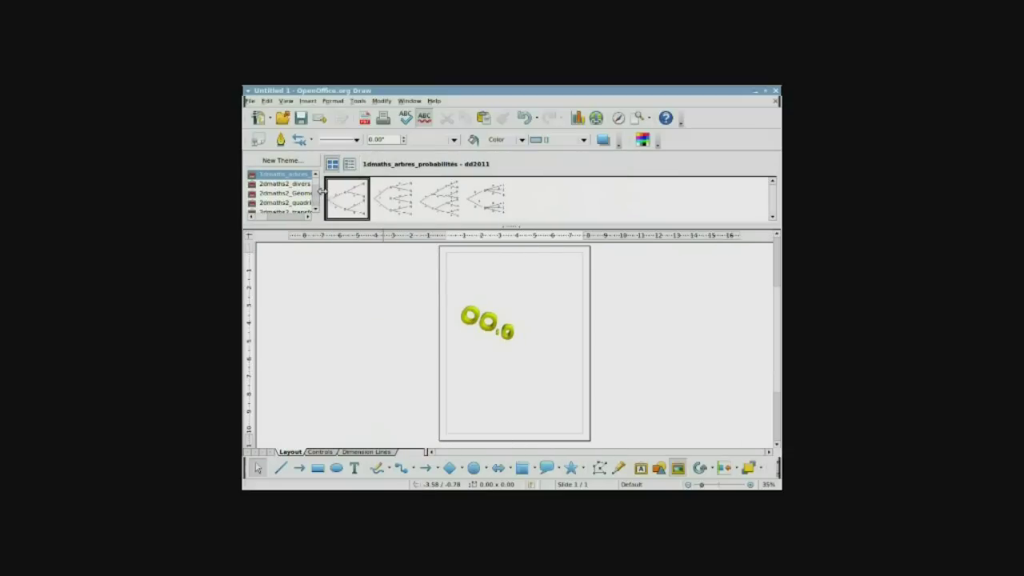
left_click_drag(320, 190, 392, 191)
- Select the People theme in the Gallery
scroll(370, 199, "down", 10)
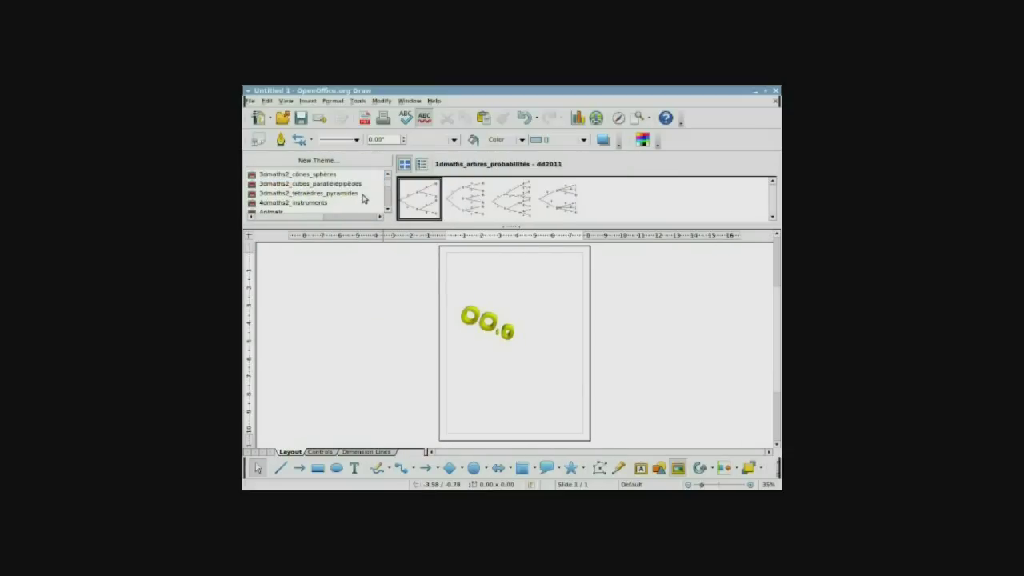
scroll(363, 199, "down", 10)
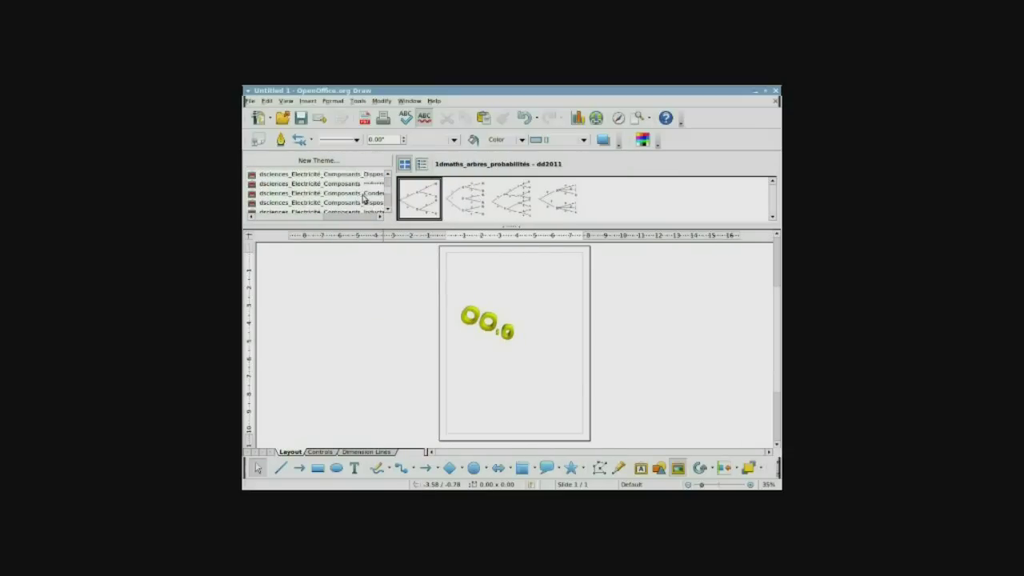
scroll(363, 199, "down", 5)
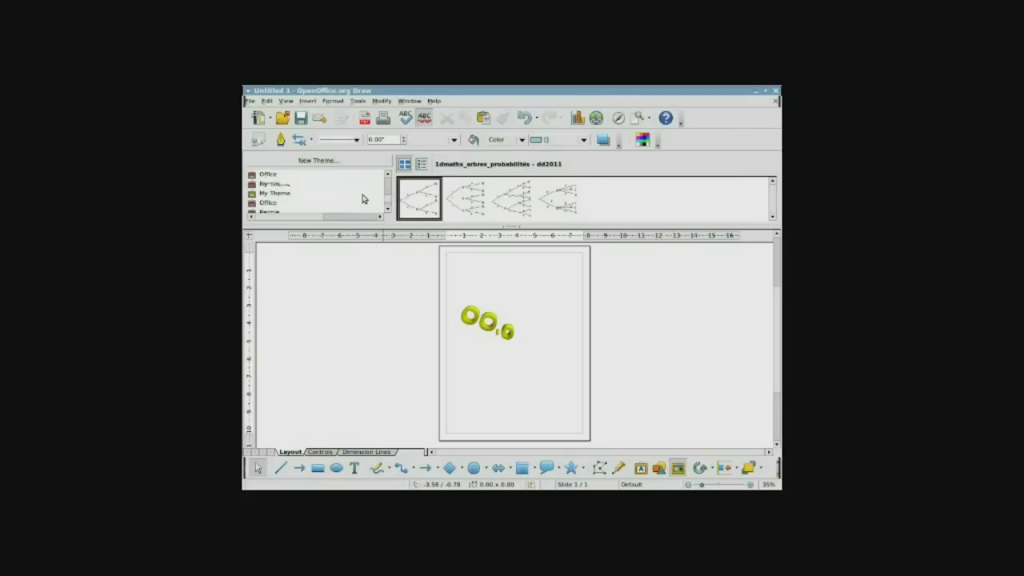
left_click(295, 187)
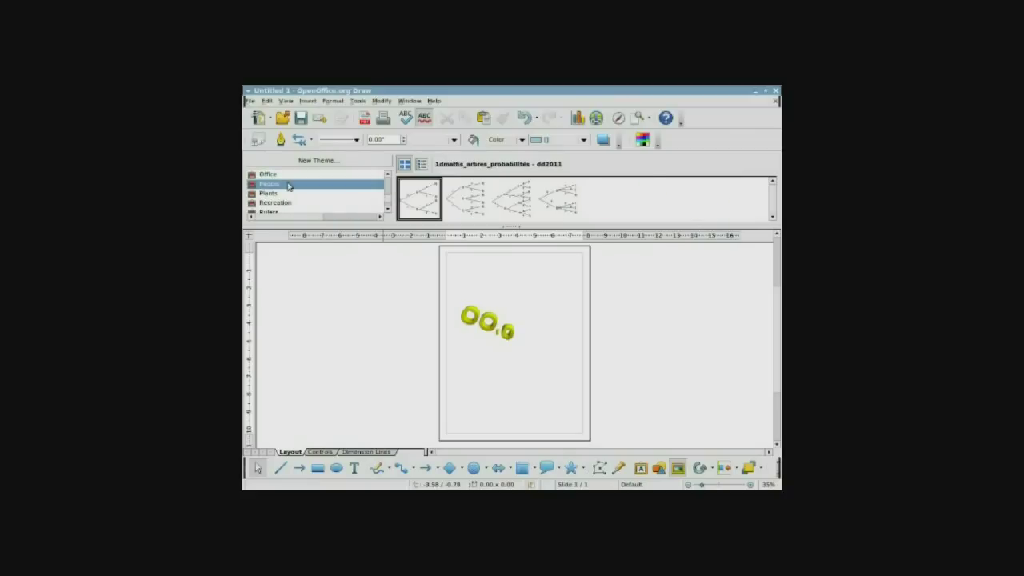
- Scroll the People thumbnails down to the blue stick figures
left_click(773, 218)
left_click(773, 217)
left_click(773, 217)
left_click(773, 217)
left_click(773, 218)
left_click(773, 218)
left_click(773, 218)
left_click(773, 217)
left_click(773, 217)
left_click(773, 217)
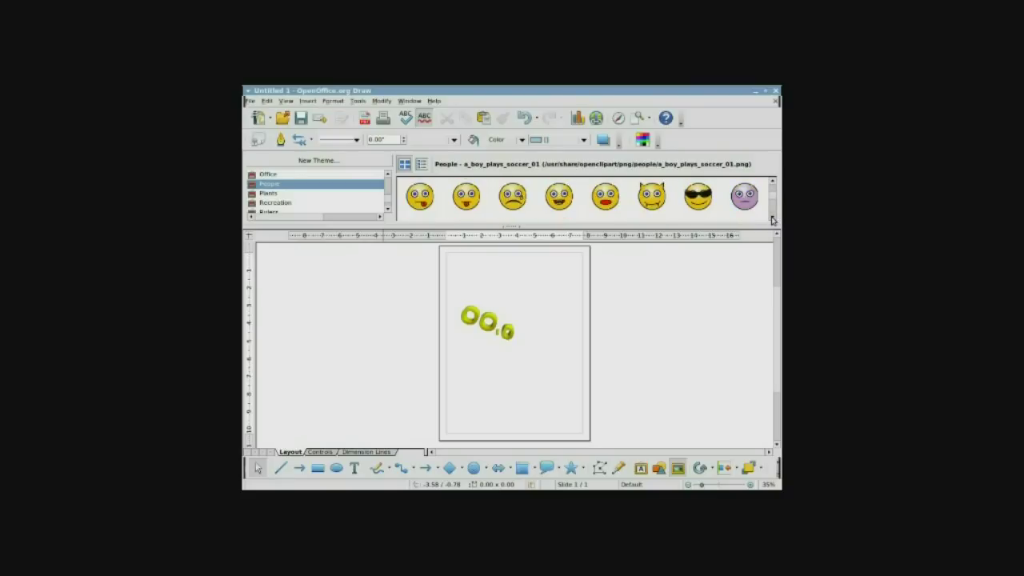
left_click(773, 218)
left_click(773, 218)
left_click(773, 218)
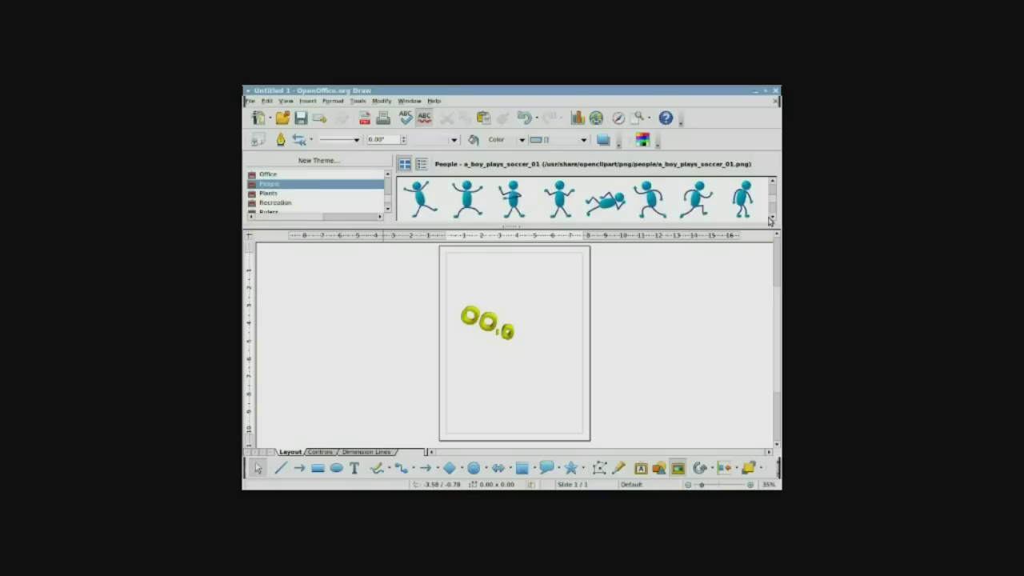
- Place stick figures sm_009, sm_017 and sm_019 around the OO.o letters, then close the Gallery
left_click_drag(744, 207, 467, 287)
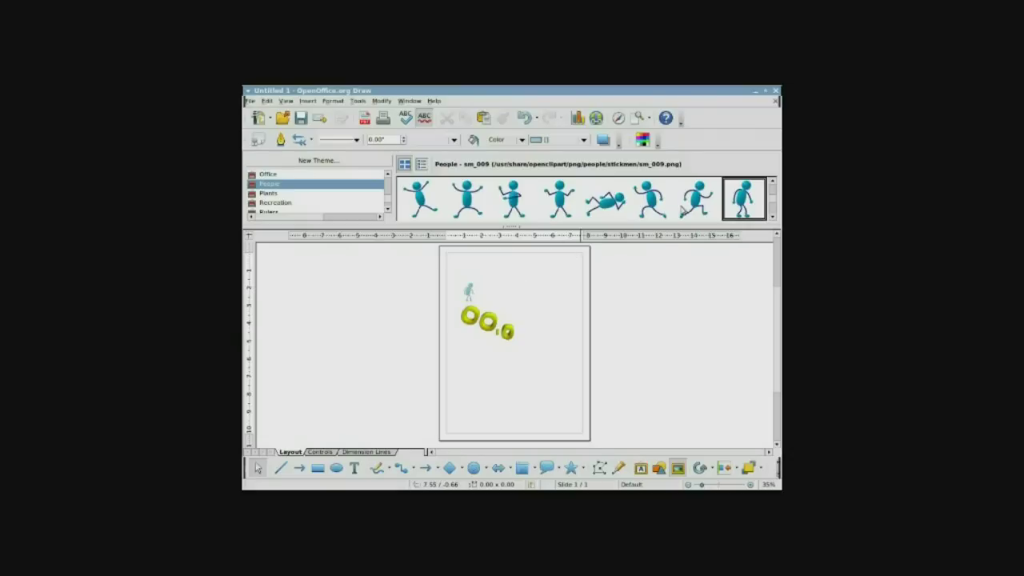
left_click(773, 217)
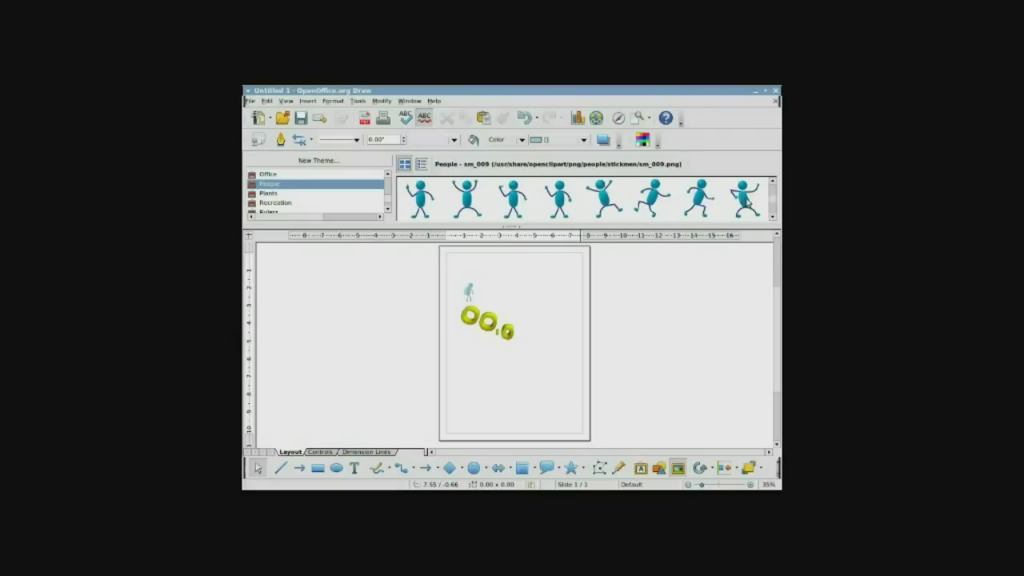
left_click_drag(746, 204, 502, 303)
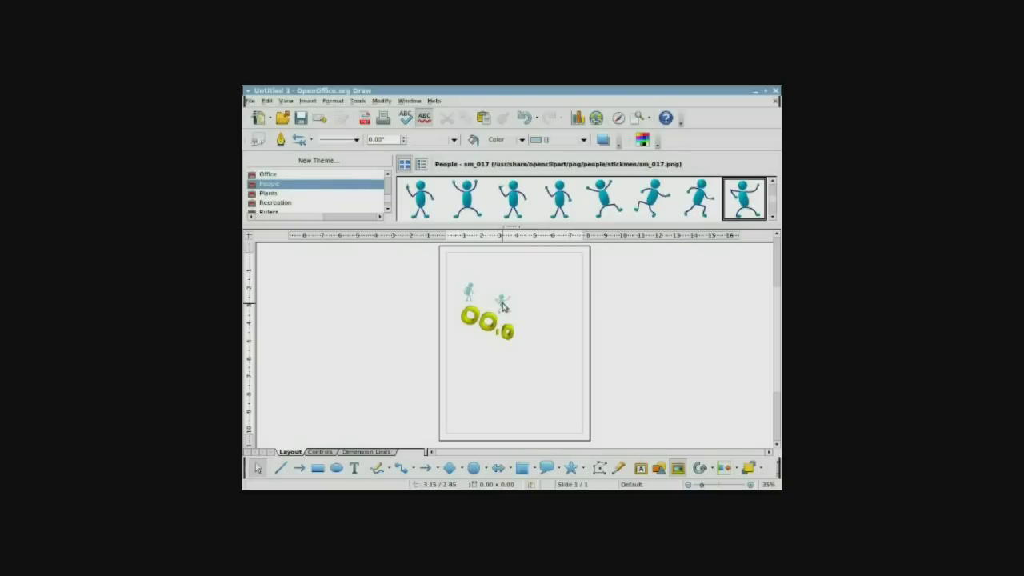
left_click(773, 217)
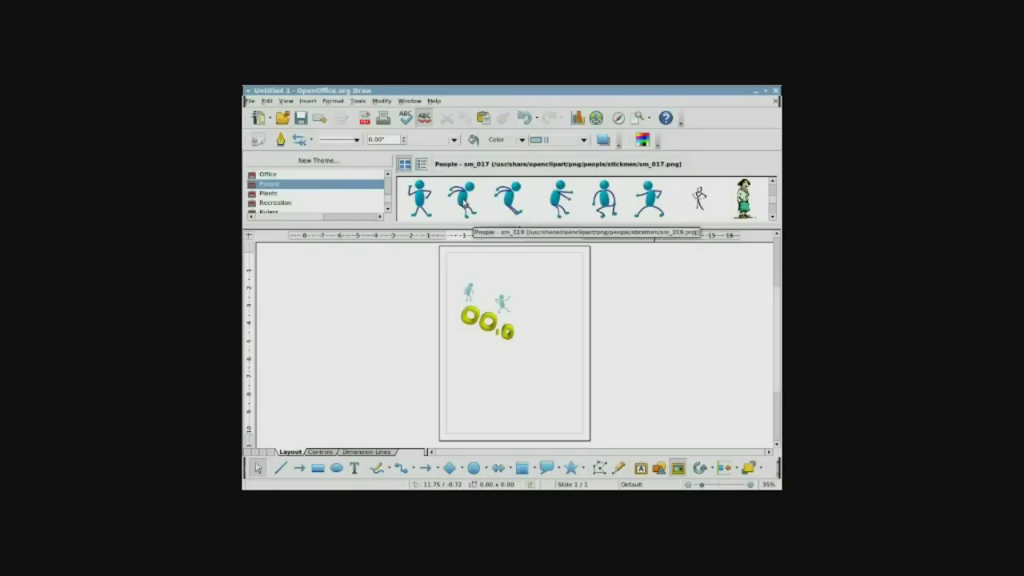
left_click_drag(467, 207, 536, 304)
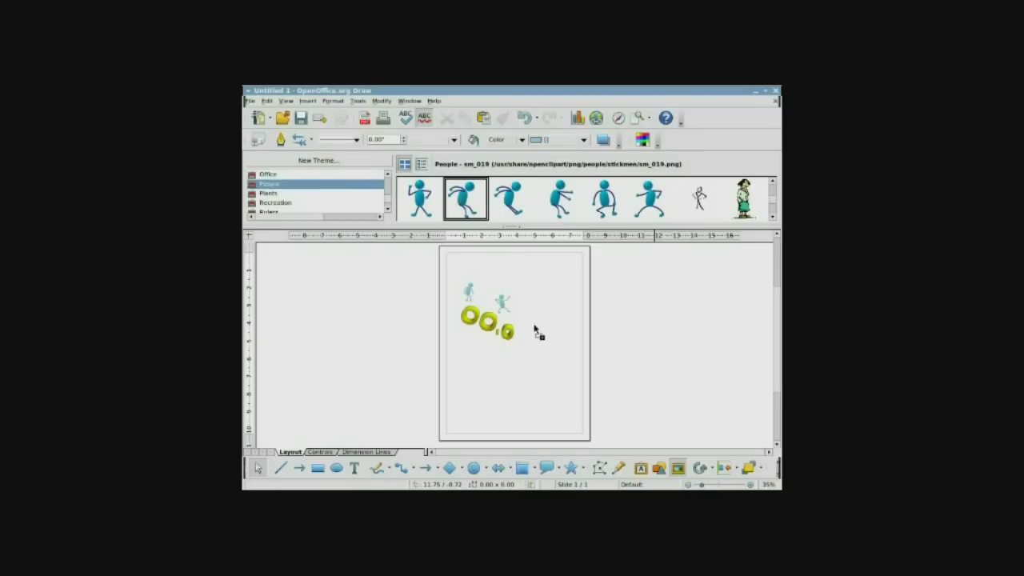
left_click_drag(525, 326, 524, 326)
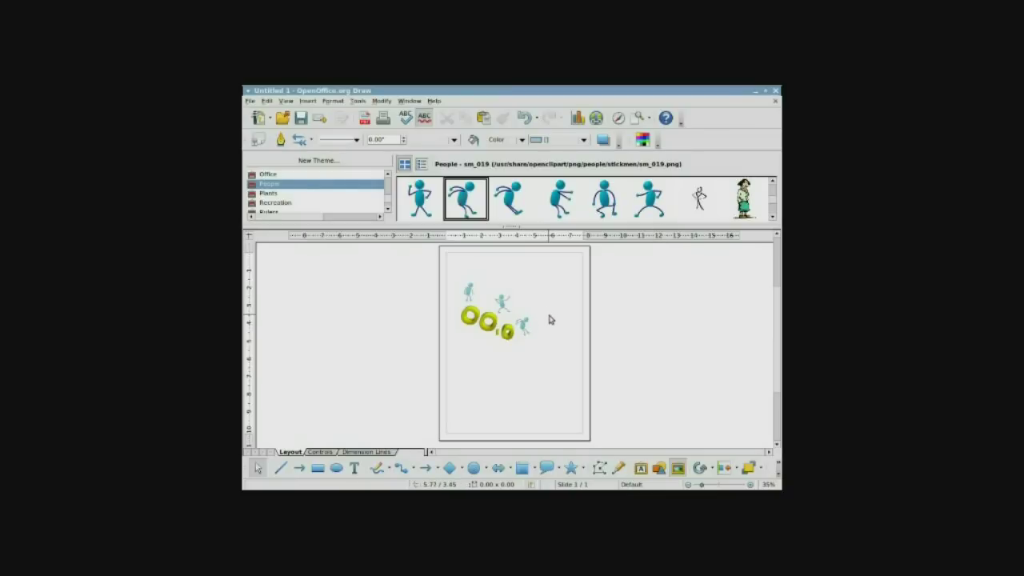
left_click(678, 468)
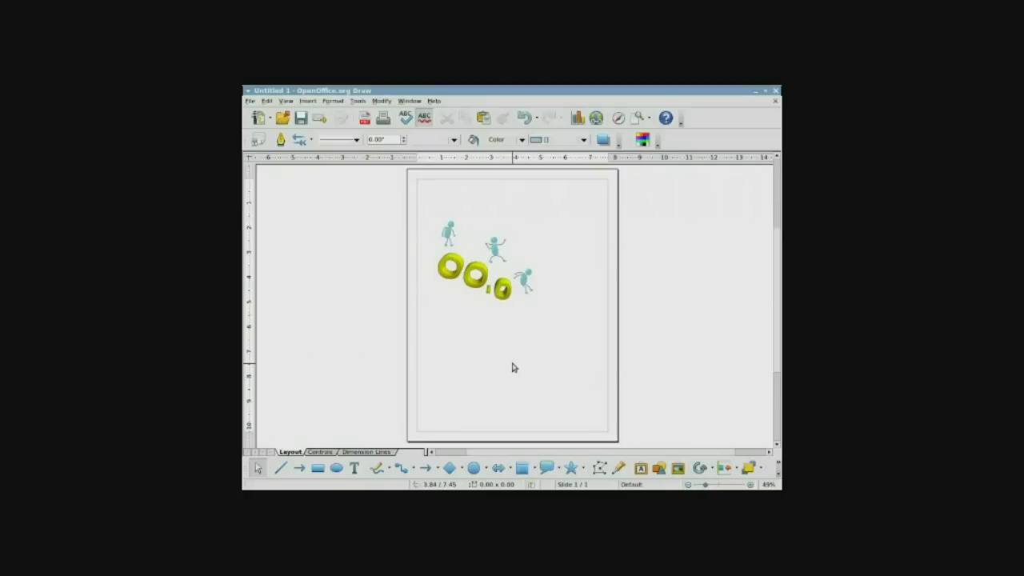
- Nudge the stick figure beside the last o down and slightly right
key("Tab")
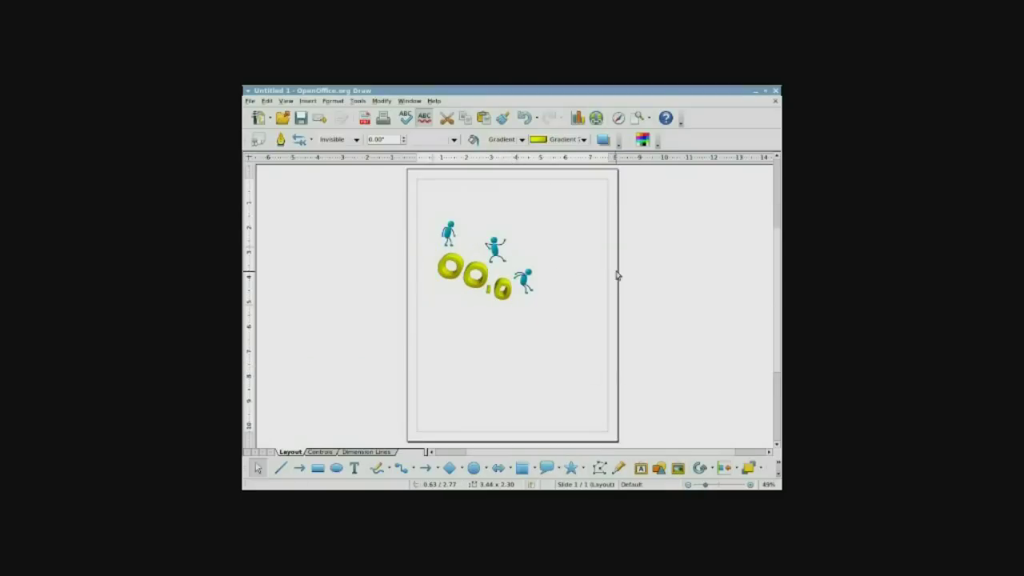
left_click(522, 294)
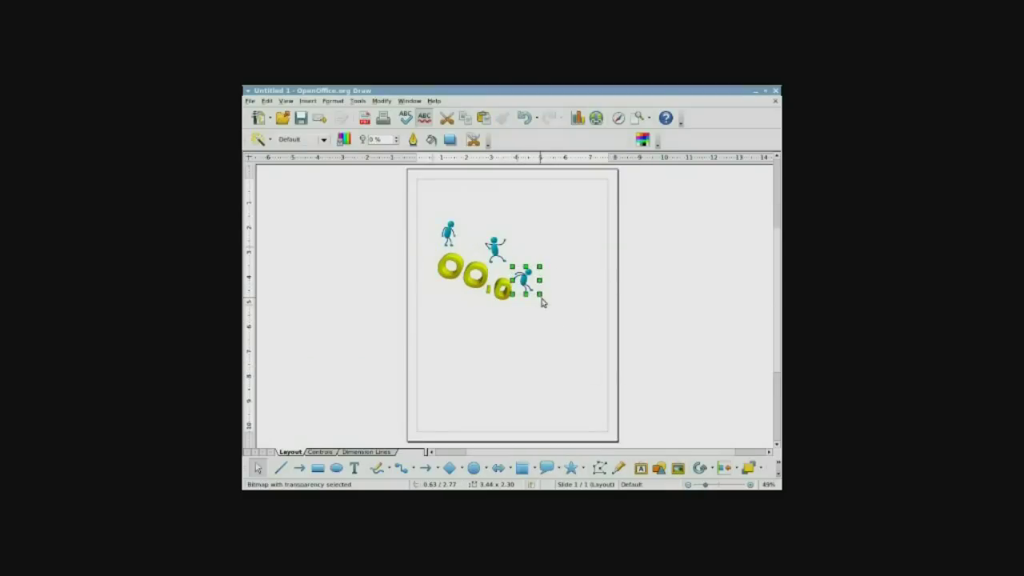
key("Down")
key("Down")
key("Down")
key("Down")
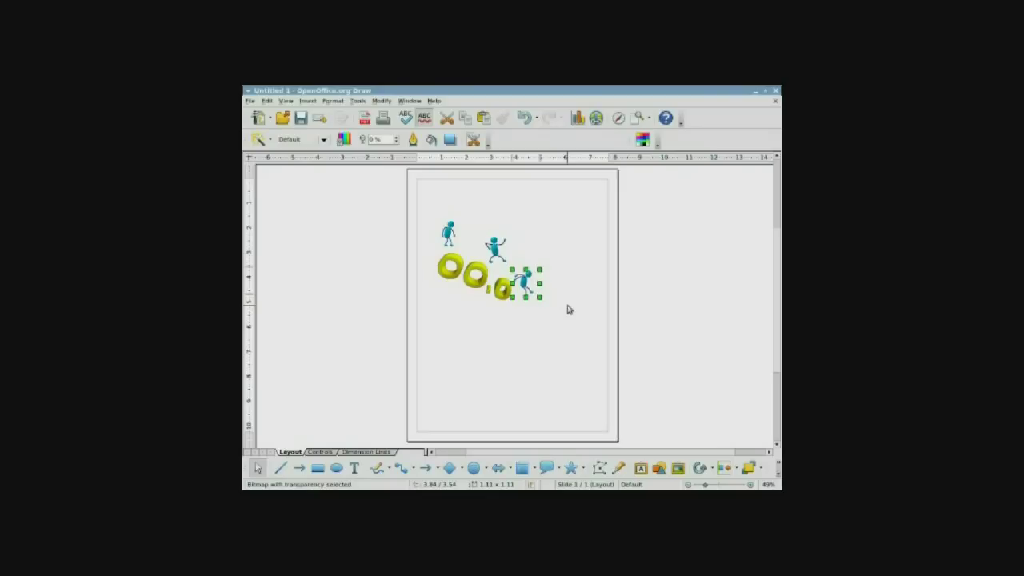
key("Down")
key("Down")
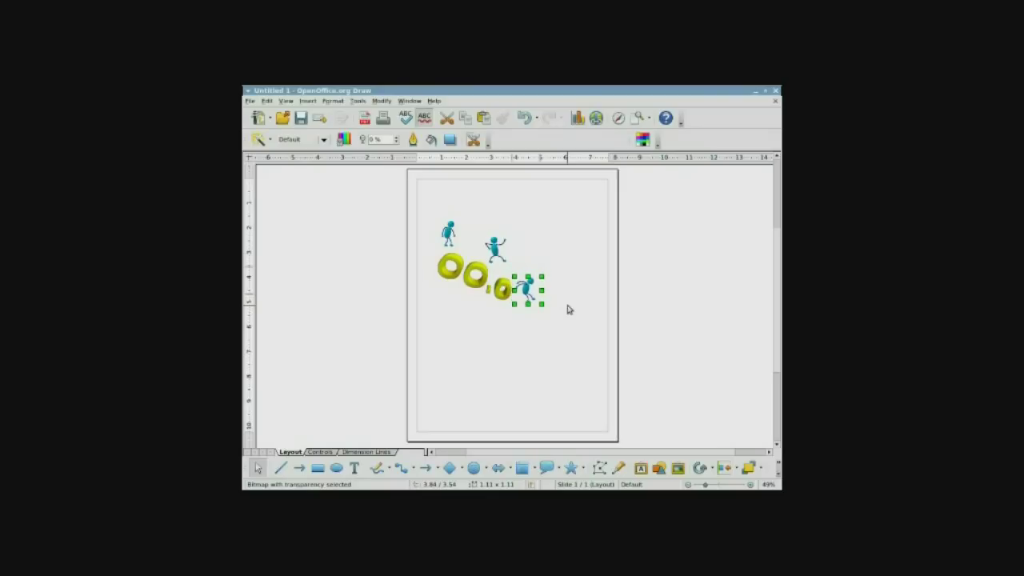
key("Right")
key("Right")
key("Right")
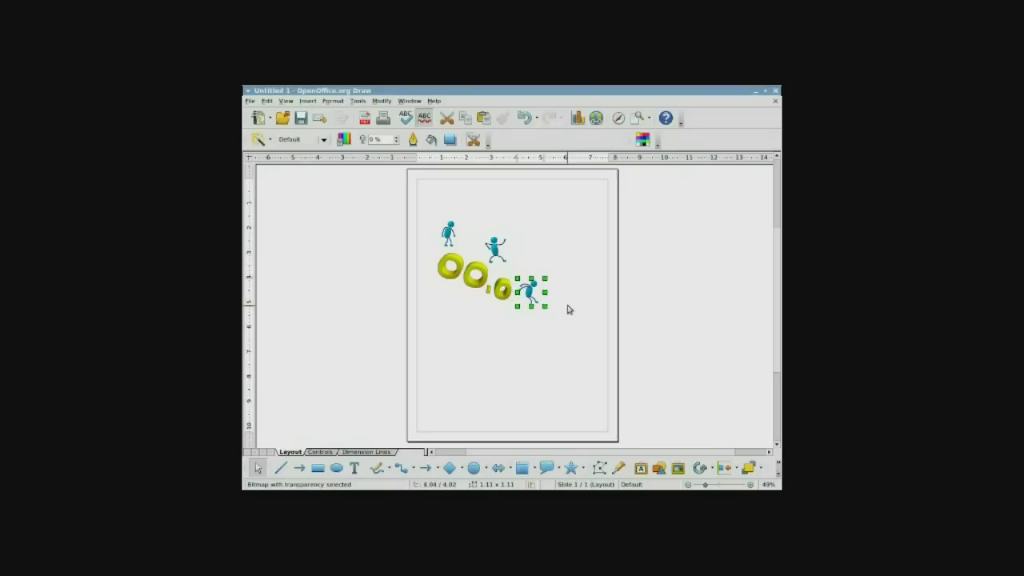
left_click(568, 310)
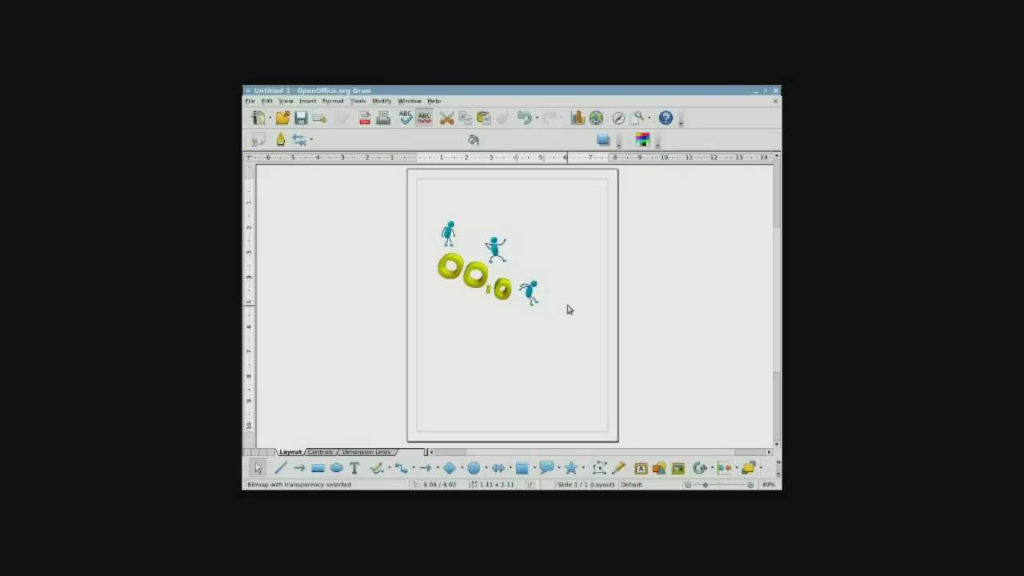
- Lower the middle stick figure onto the second O, shifting it slightly left
left_click(496, 251)
key("Down")
key("Down")
key("Down")
key("Down")
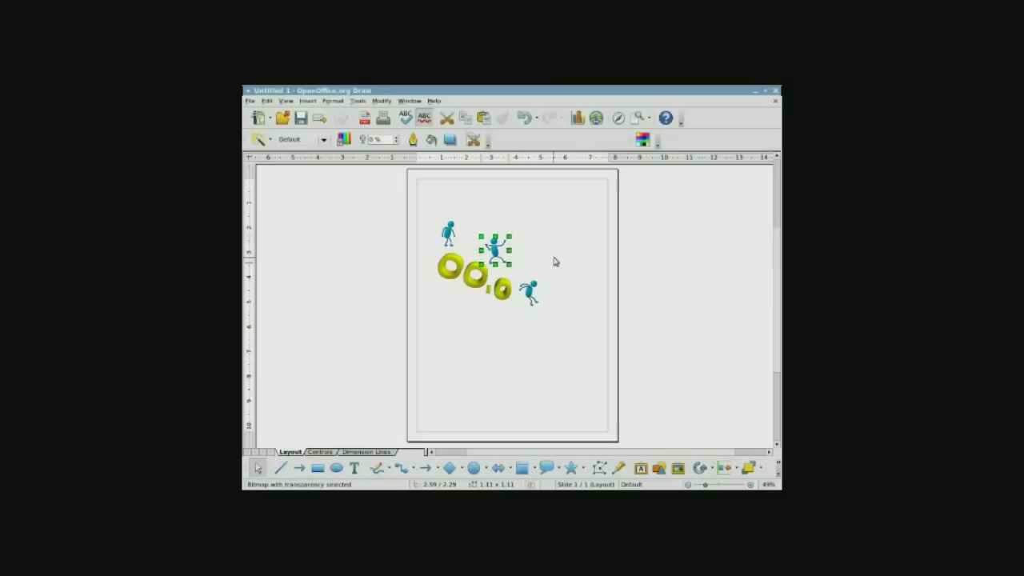
key("Left")
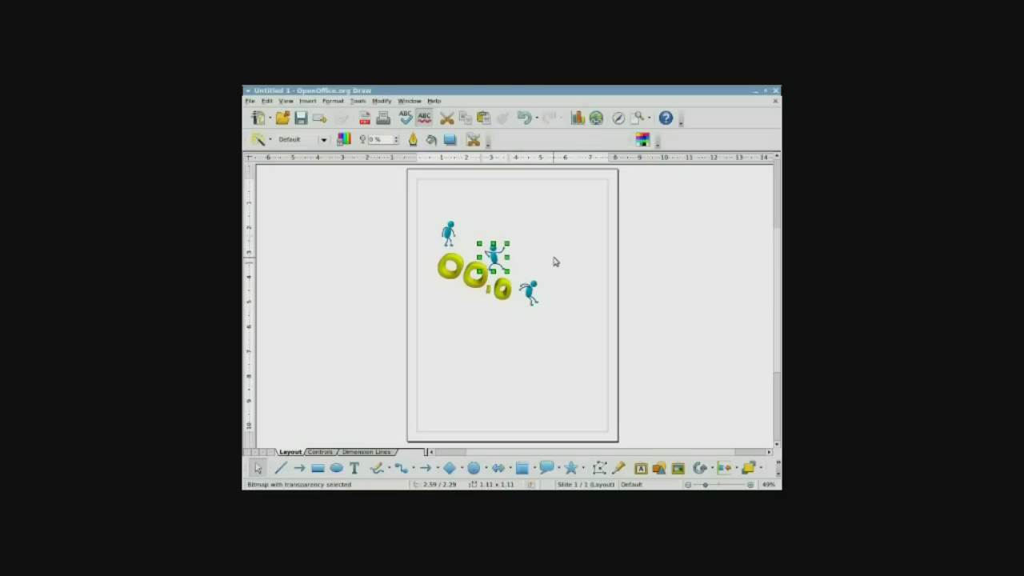
key("Down")
key("Down")
key("Down")
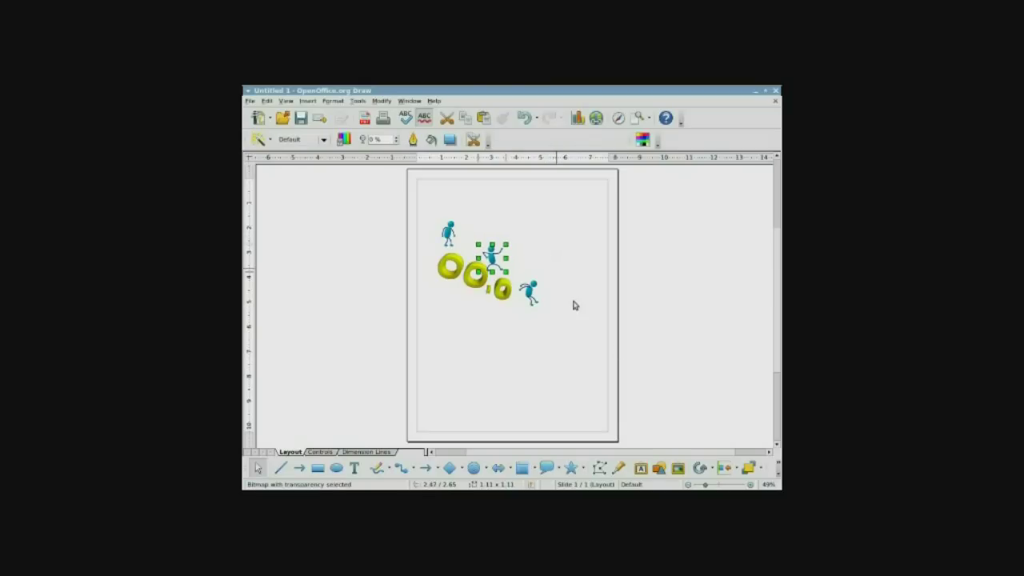
left_click(699, 470)
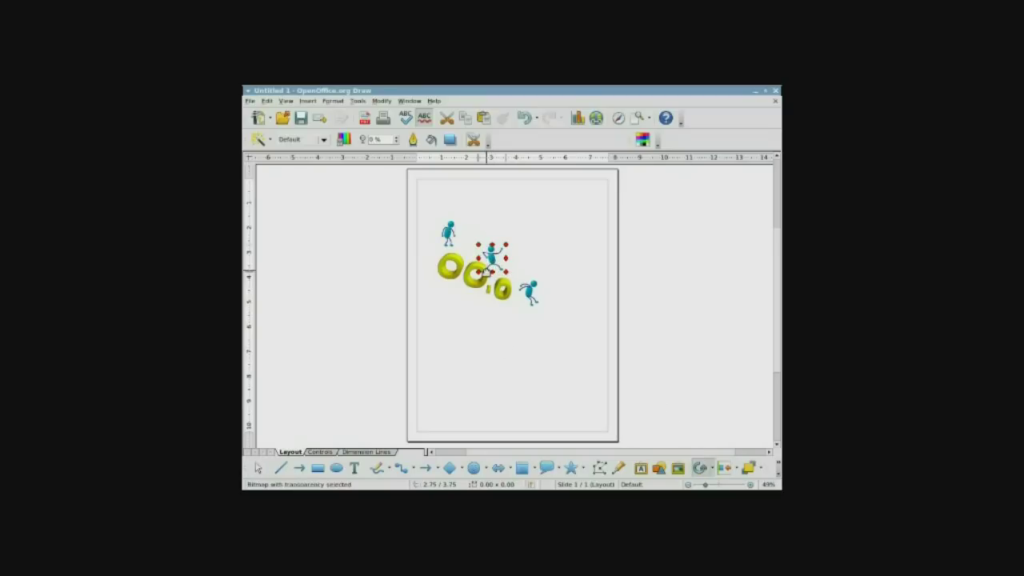
- Tilt the middle stick figure, then shift the final o of the 3D text slightly left
left_click_drag(480, 273, 517, 258)
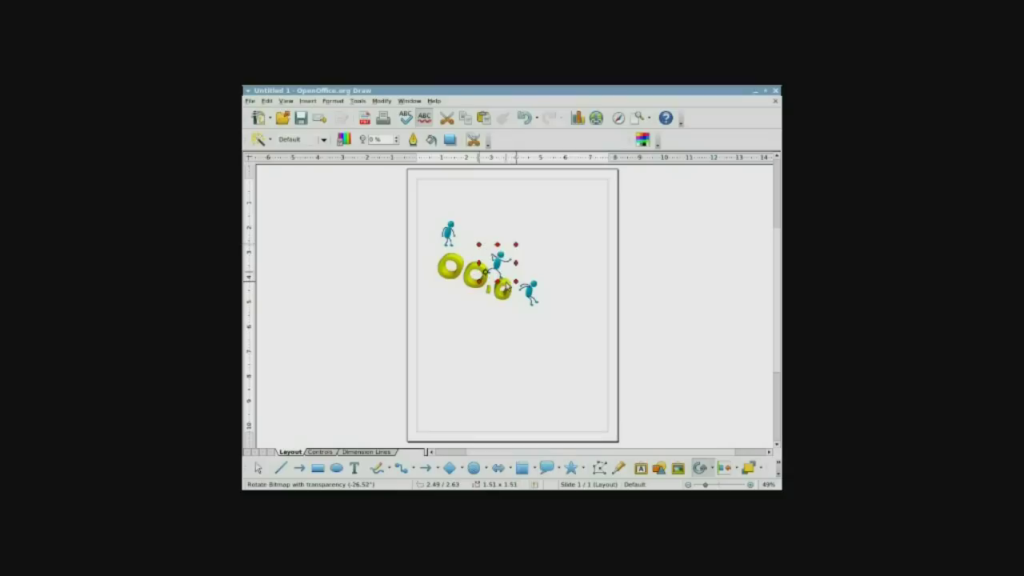
left_click(525, 337)
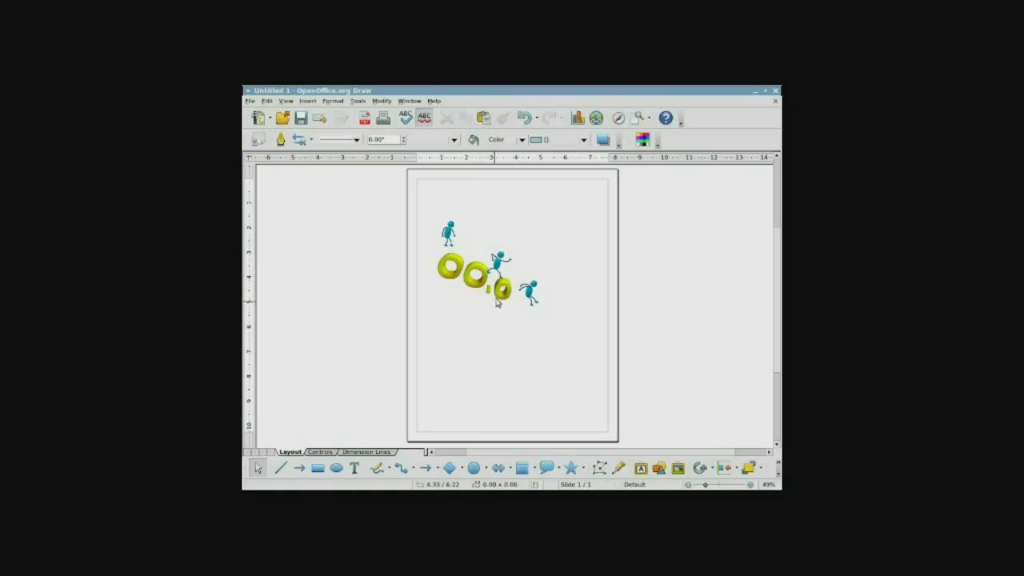
left_click(499, 301)
double_click(499, 299)
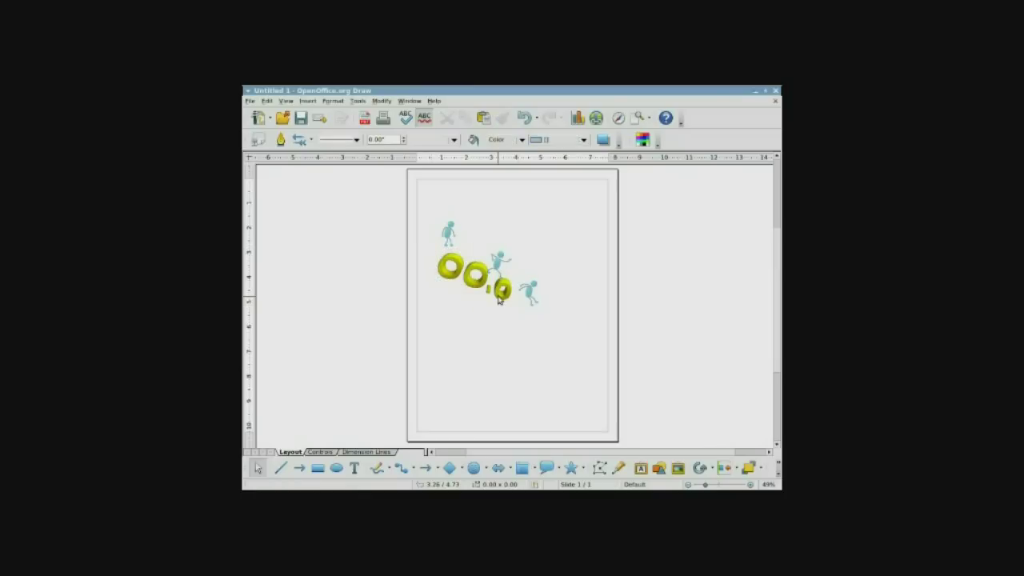
left_click(499, 301)
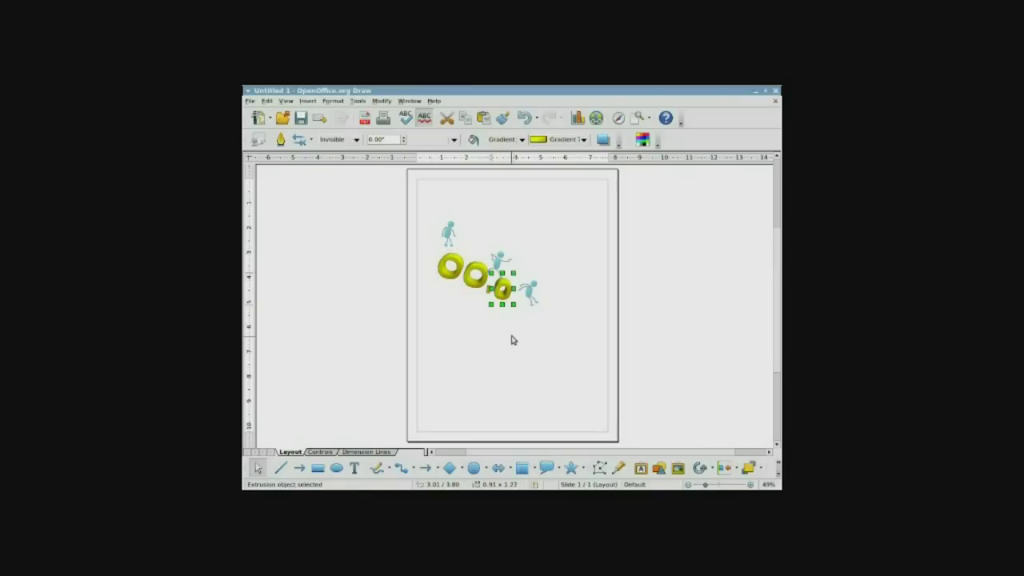
key("alt+Left")
left_click(513, 340)
left_click(488, 291)
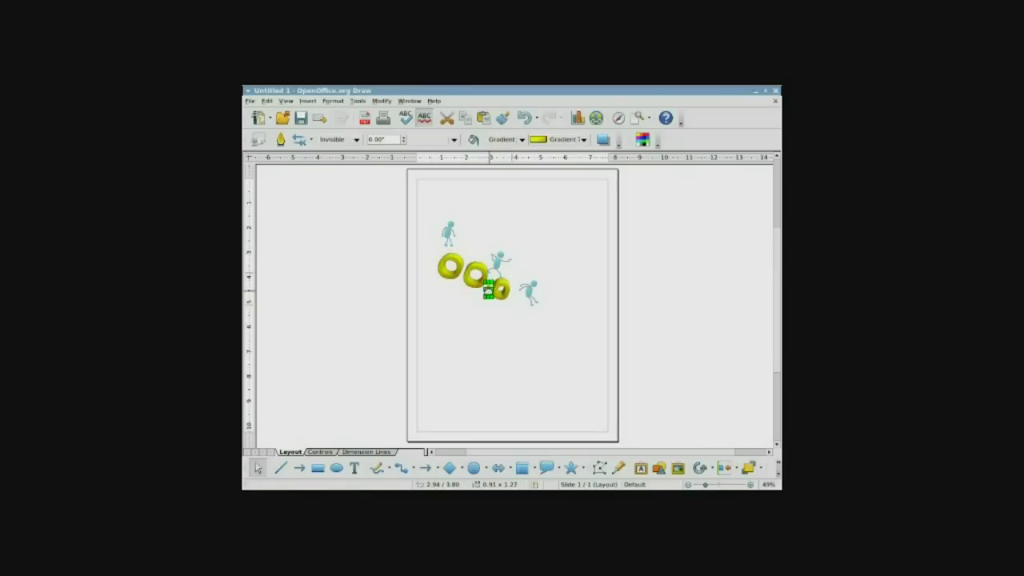
left_click(488, 290)
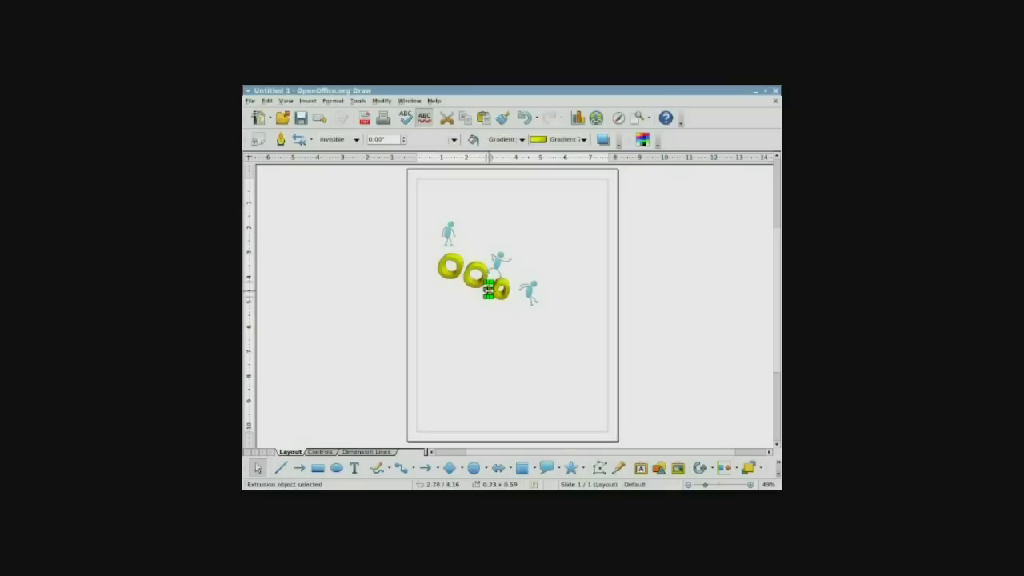
left_click(528, 341)
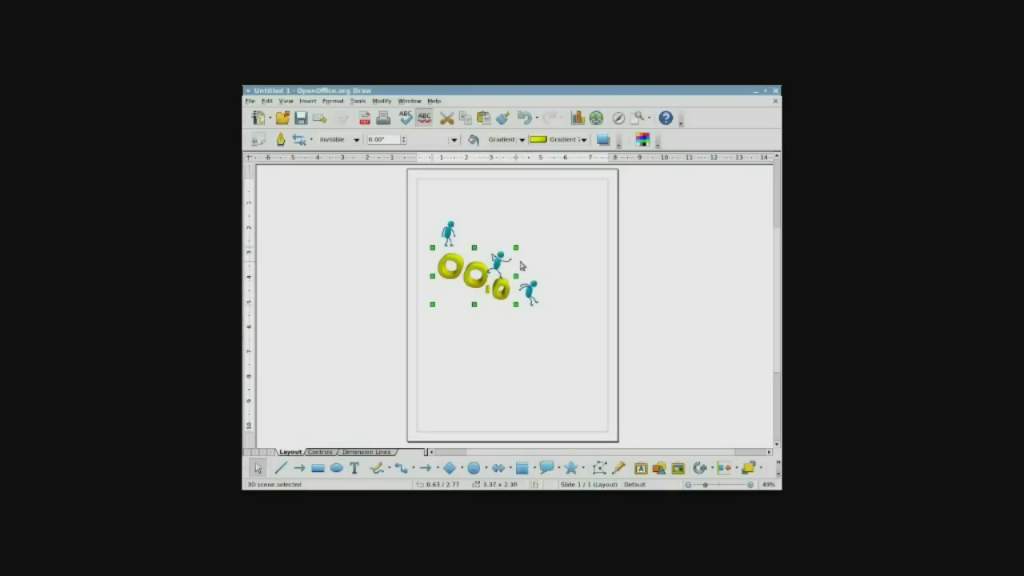
left_click(518, 272)
- Rotate the middle stick figure slightly again and nudge it right onto the letters
left_click(500, 262)
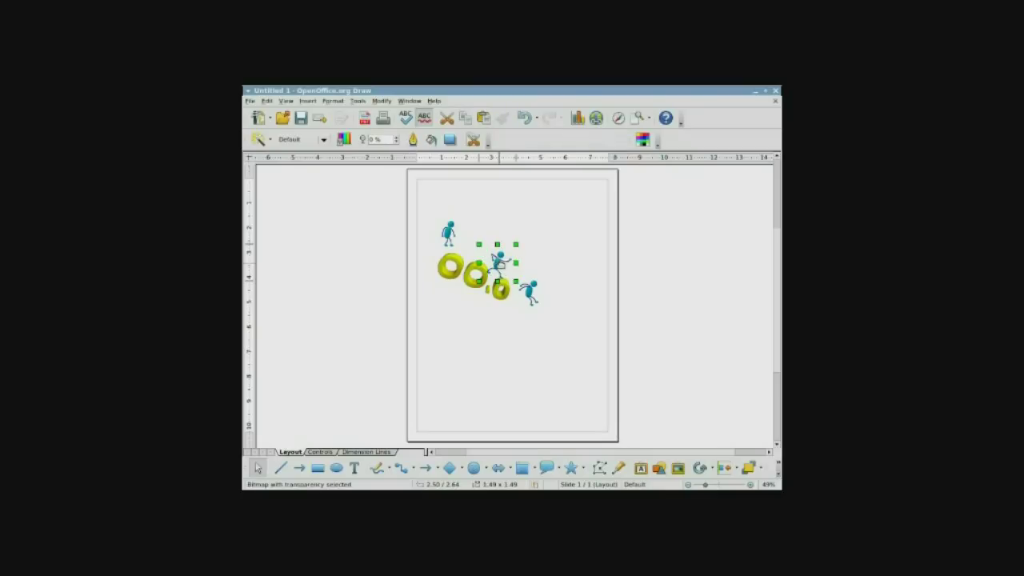
left_click(700, 468)
left_click_drag(513, 281, 513, 286)
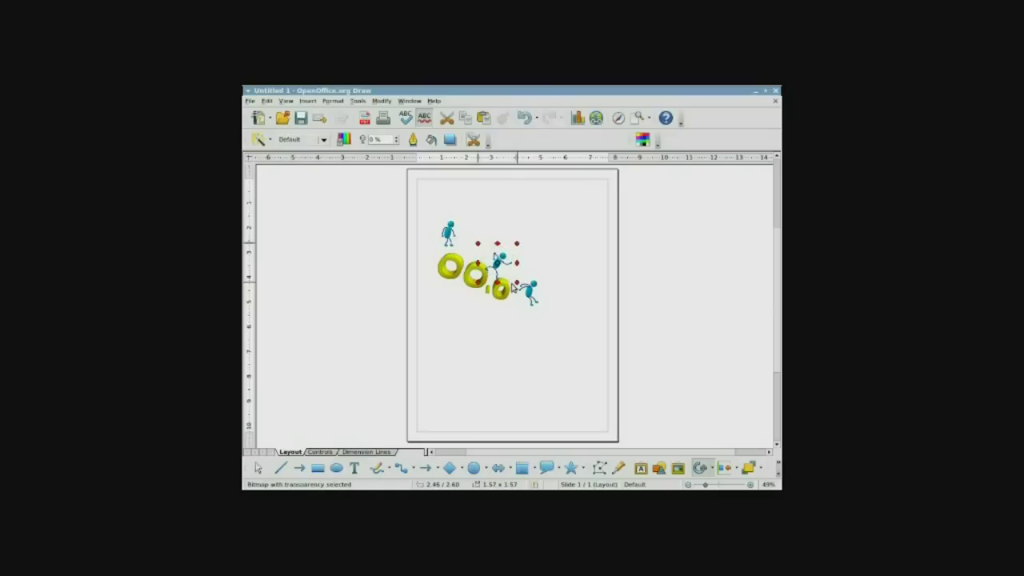
left_click(514, 341)
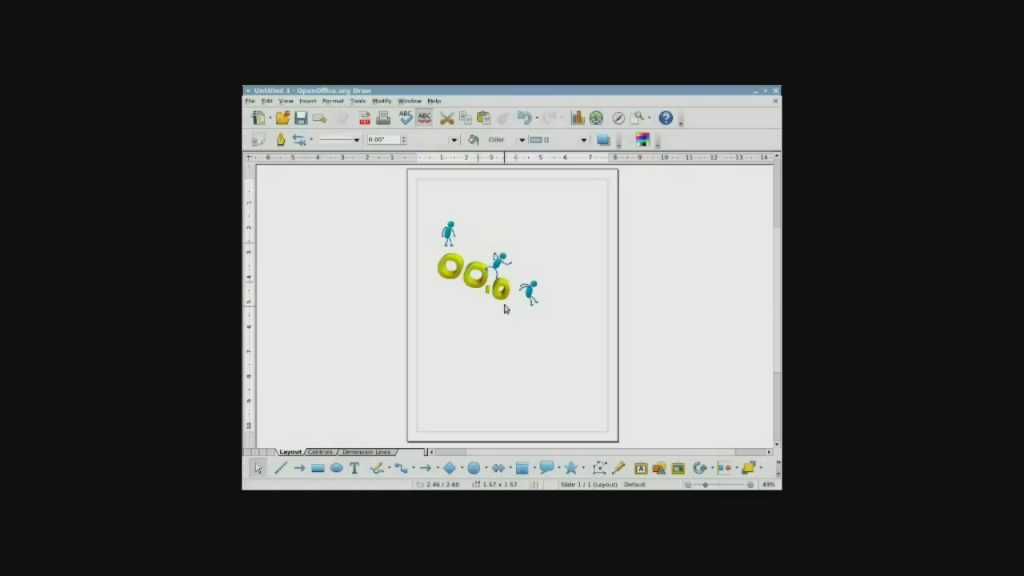
left_click(497, 269)
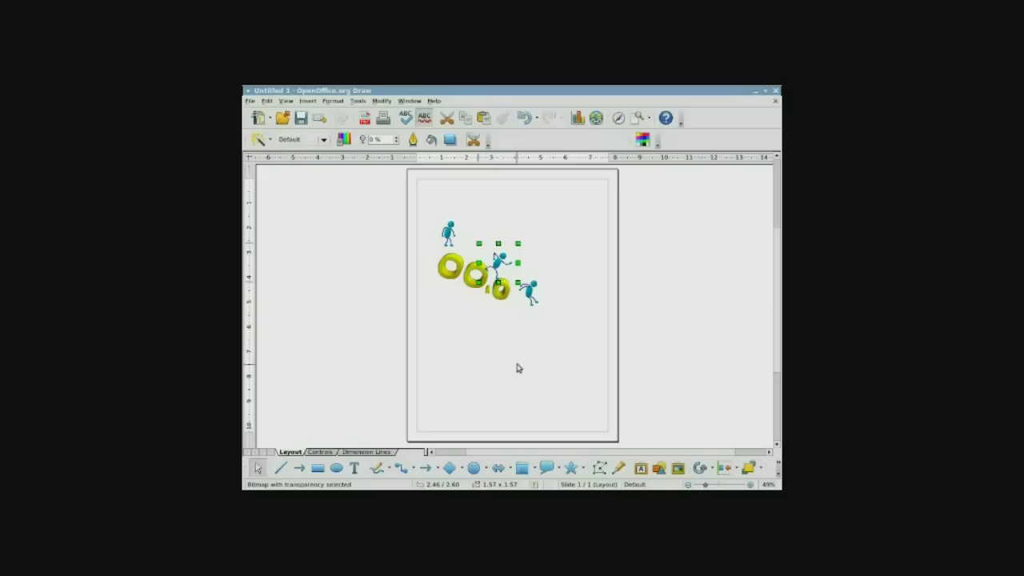
key("Right")
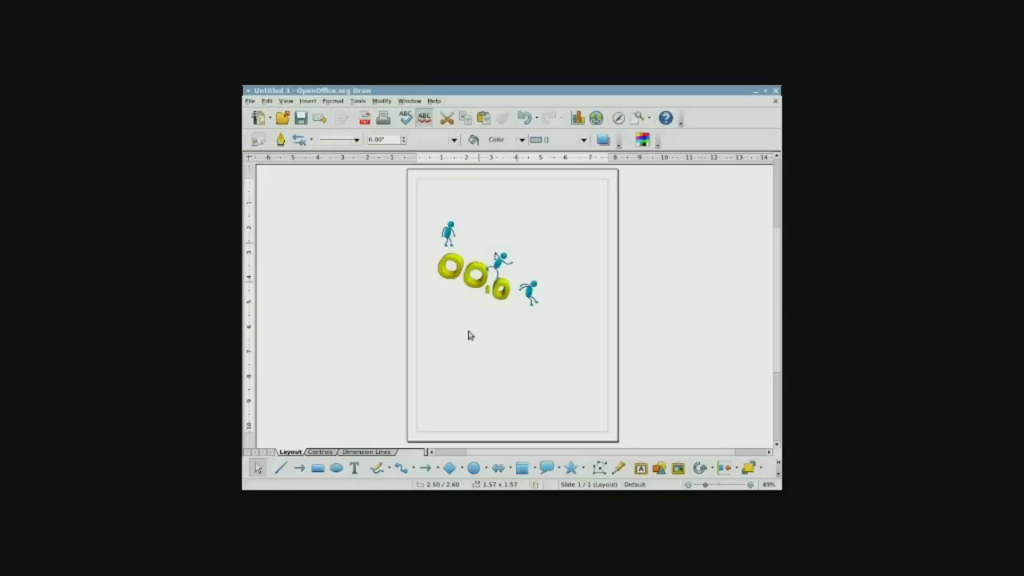
left_click(446, 233)
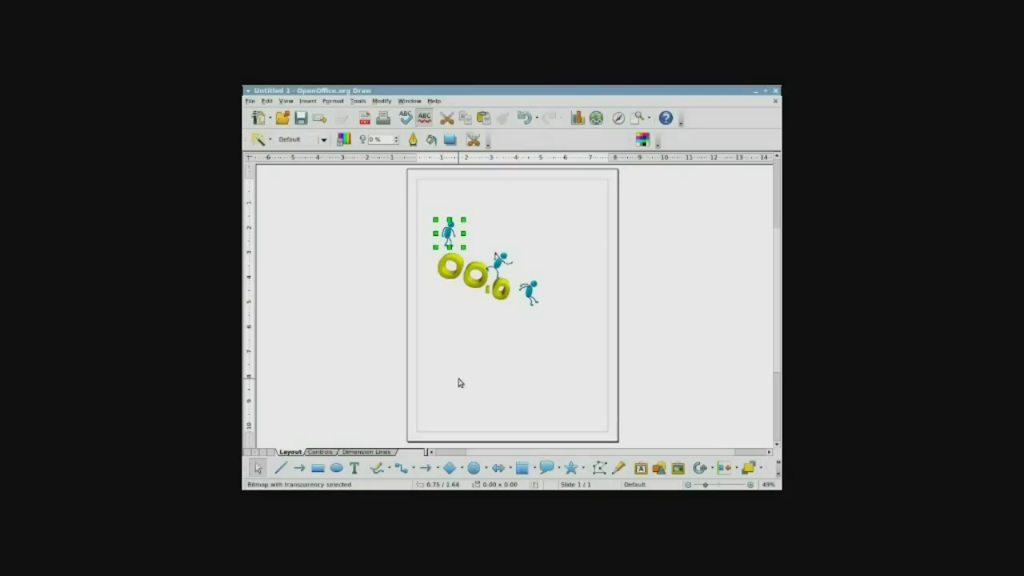
- Nudge the small left stick figure down and right onto its letter
key("Down")
key("Down")
key("Down")
key("Down")
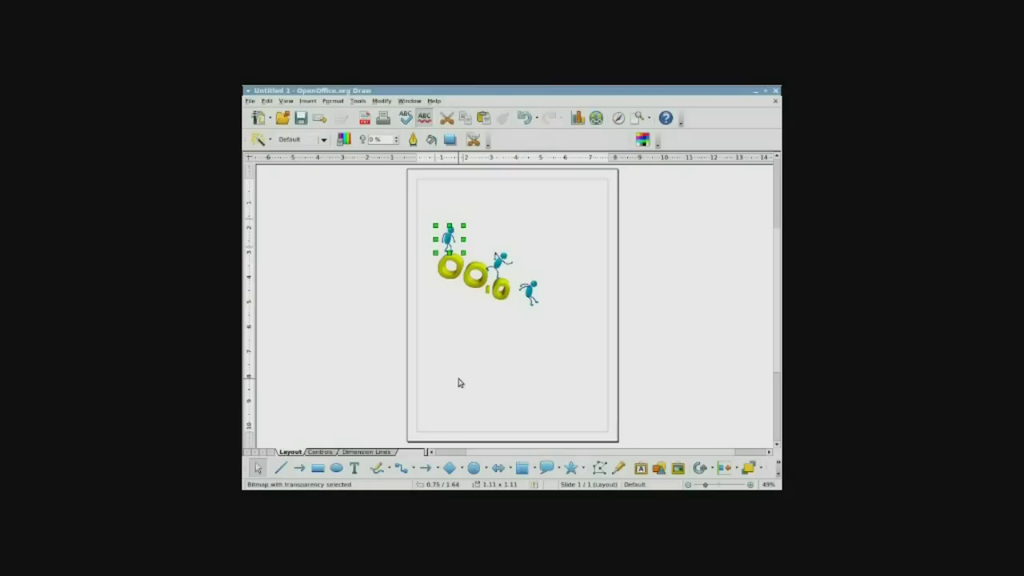
key("Right")
key("Down")
key("Down")
key("Down")
key("Right")
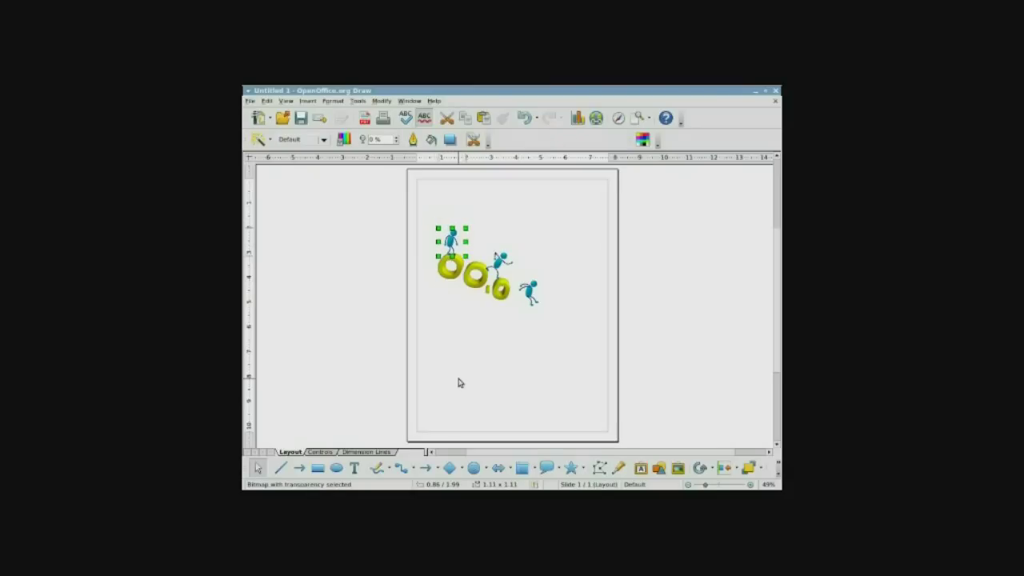
key("Escape")
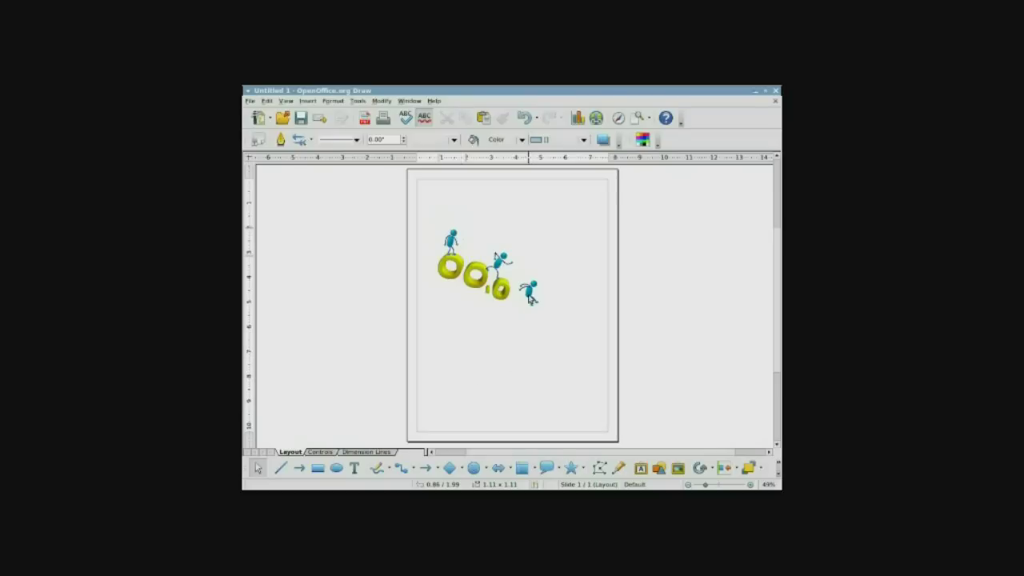
- Move the right-hand figure down and left, then marquee-select all letters and figures
left_click(530, 299)
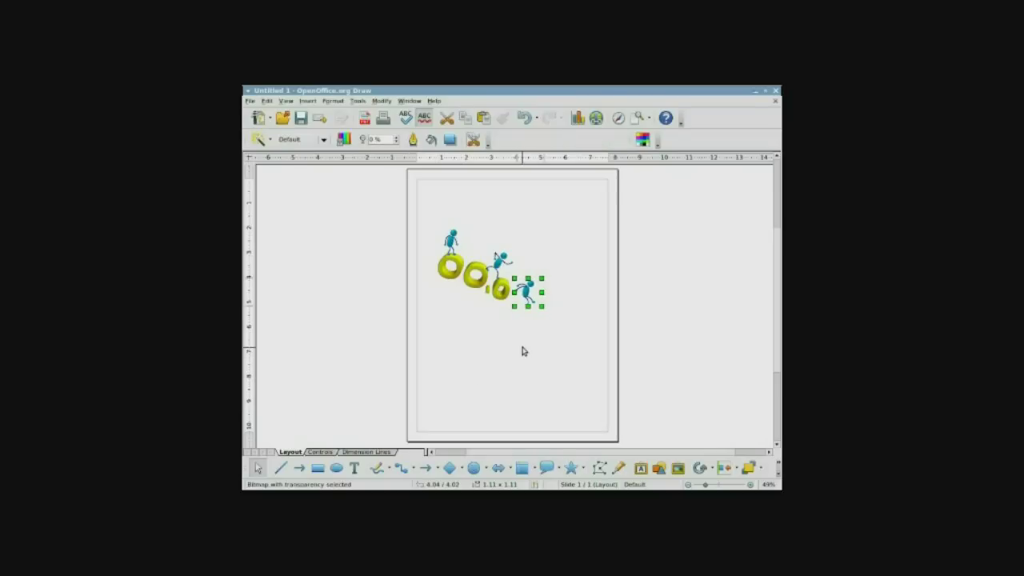
key("Down")
key("Left")
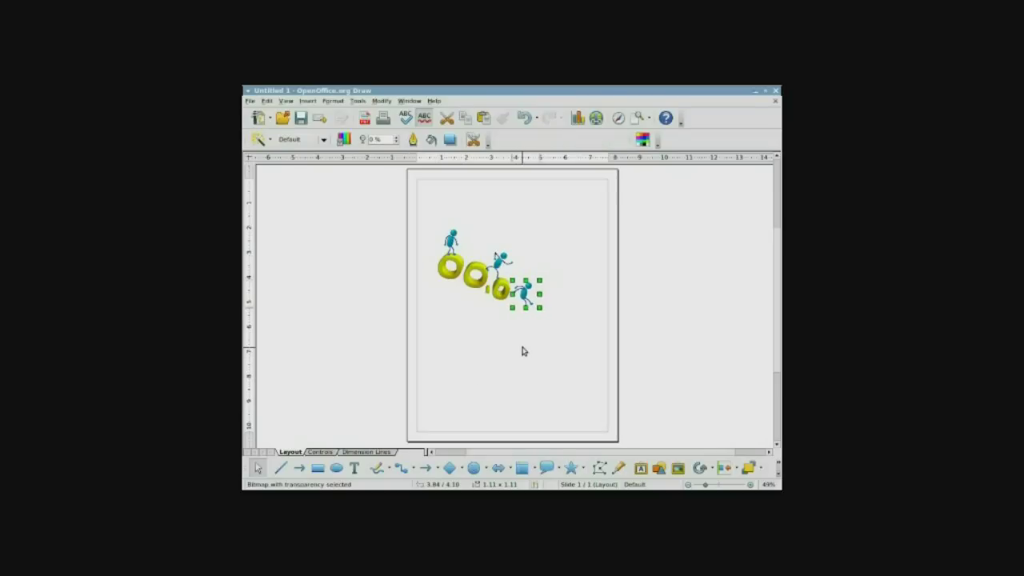
key("Escape")
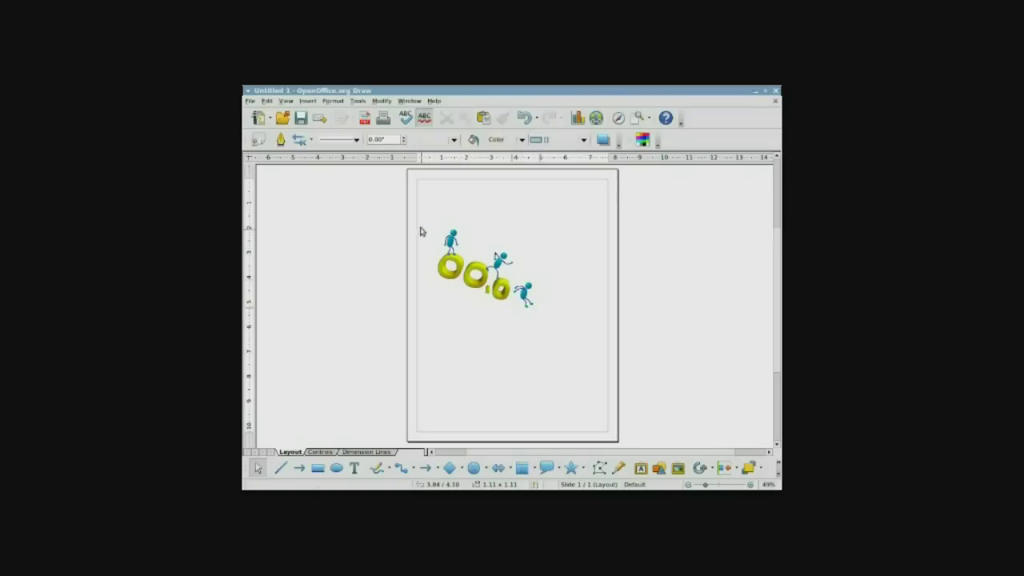
left_click_drag(422, 211, 558, 333)
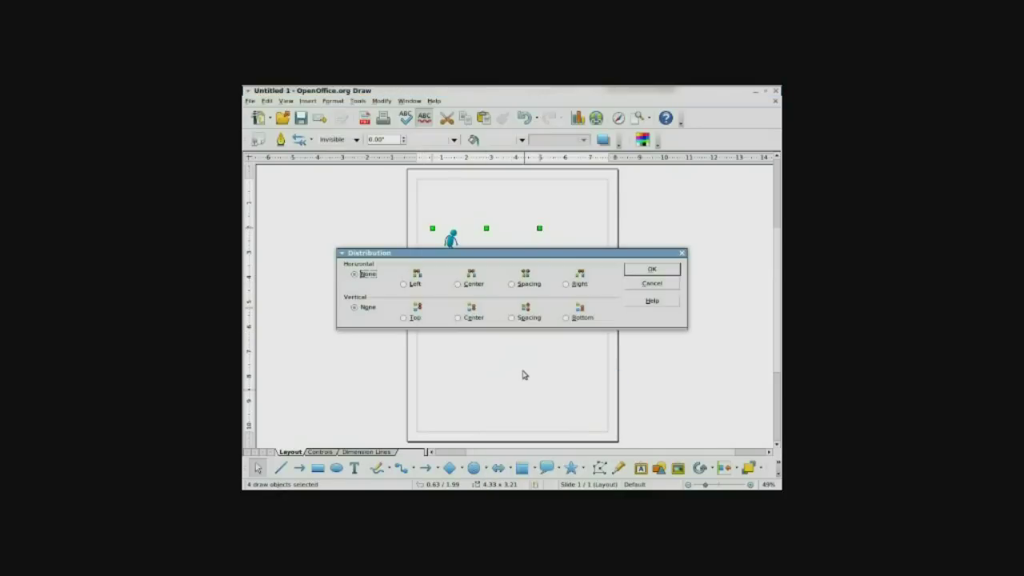
- Group the OO.o letters and stick figures and shrink the group to about 78%
left_click(637, 286)
right_click(497, 282)
left_click(519, 251)
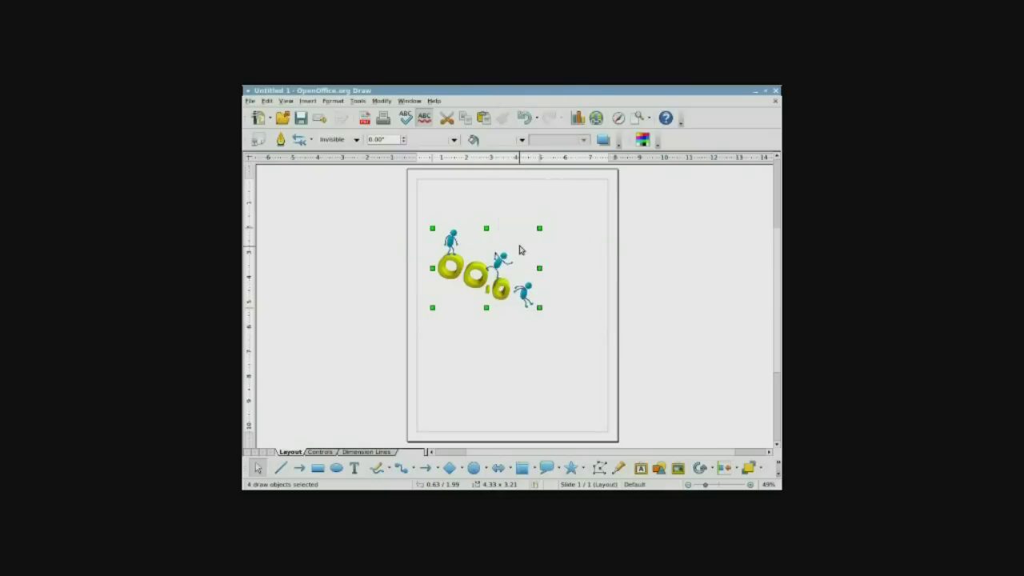
left_click_drag(537, 305, 488, 285)
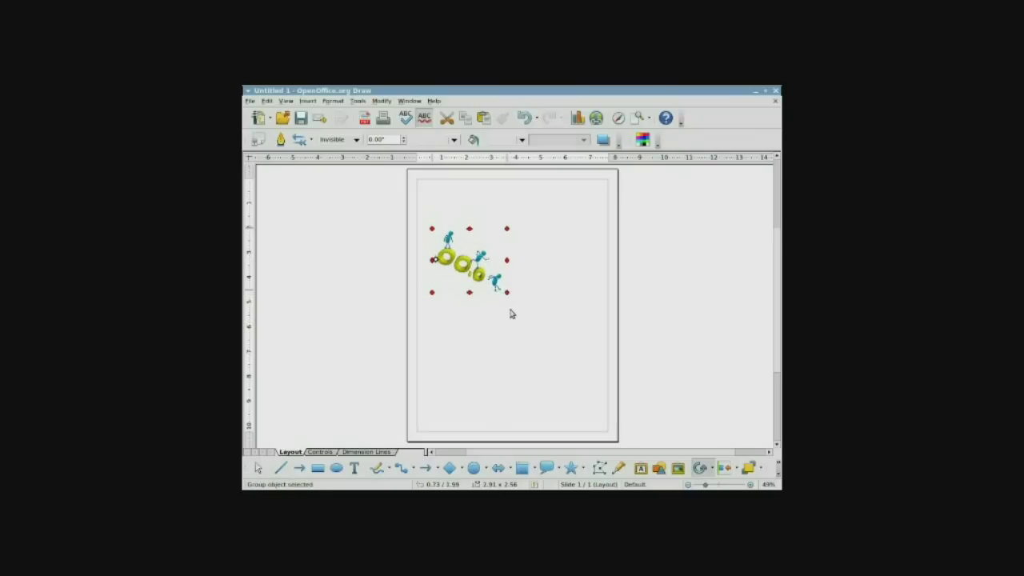
- Tilt the logo group by about 3° with the Rotate tool
left_click(512, 312)
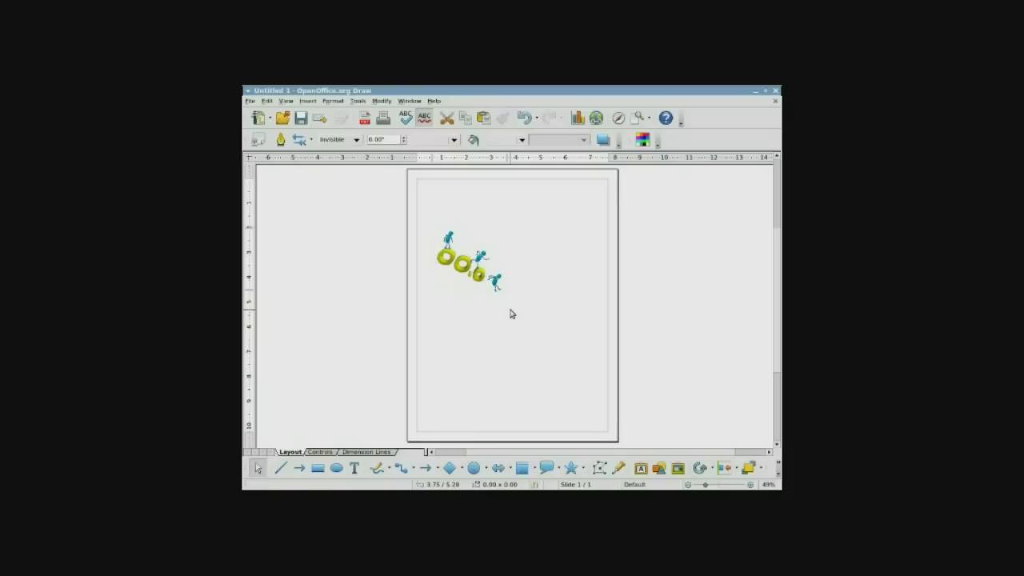
left_click(465, 266)
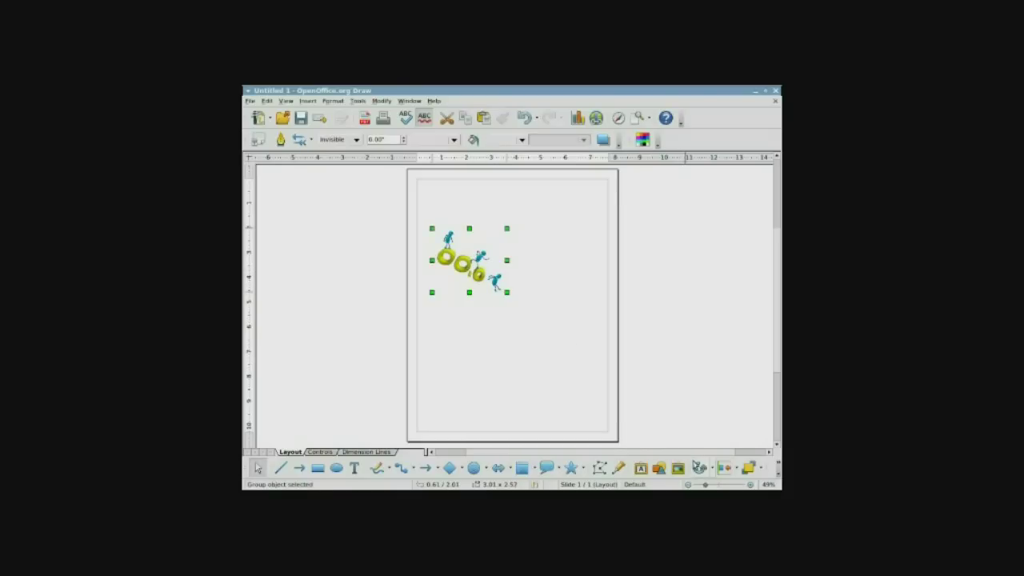
left_click(700, 468)
left_click_drag(507, 292, 506, 289)
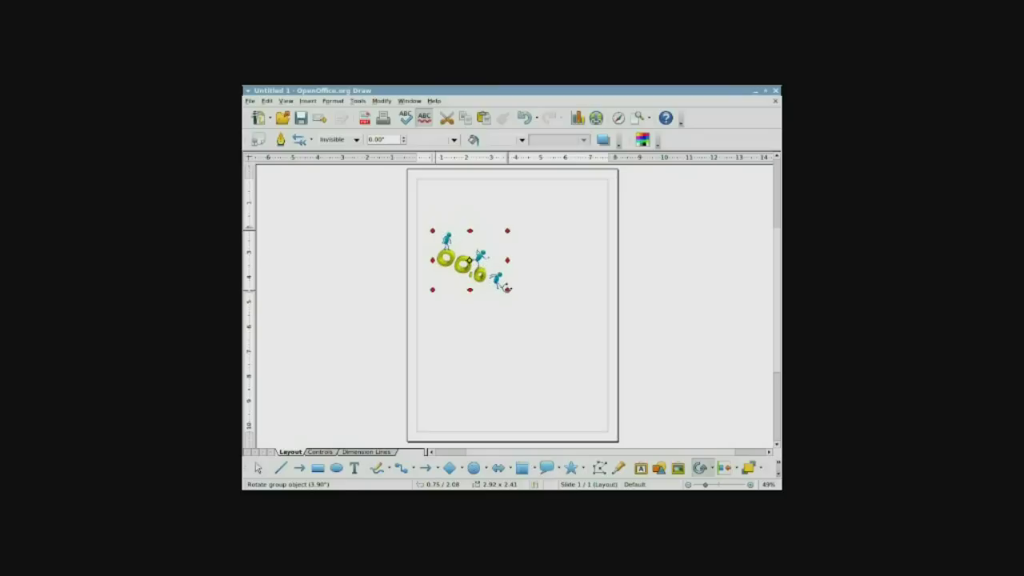
left_click(513, 317)
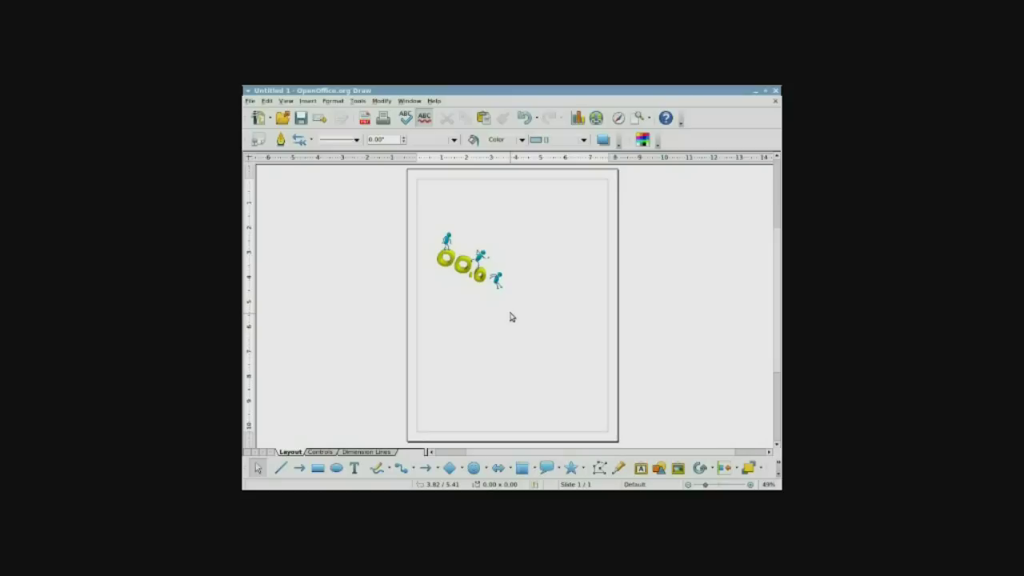
left_click(460, 276)
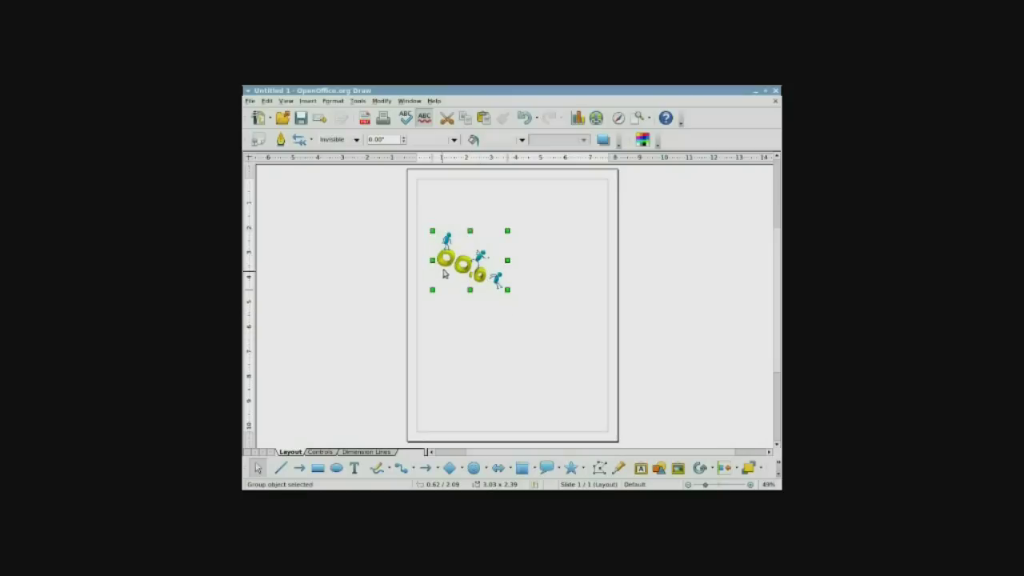
- Copy and paste the grouped logo, then drag the copy to the lower page area
right_click(461, 260)
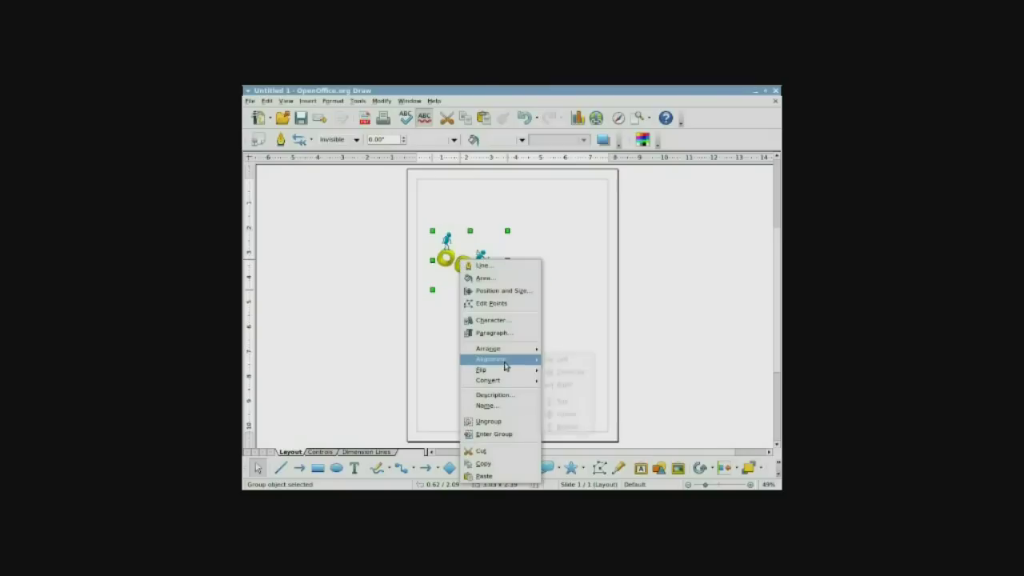
left_click(502, 464)
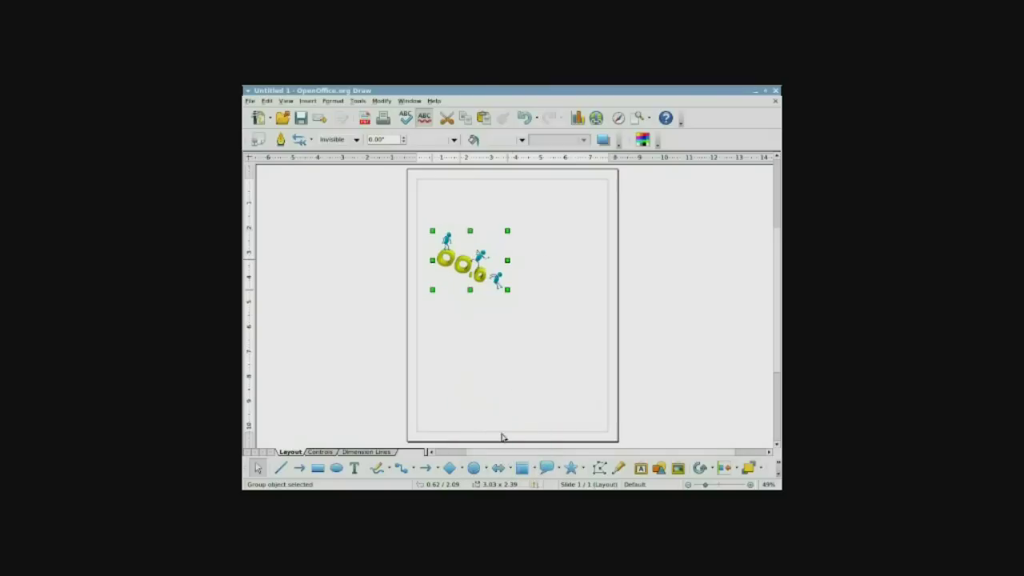
left_click(528, 366)
right_click(529, 378)
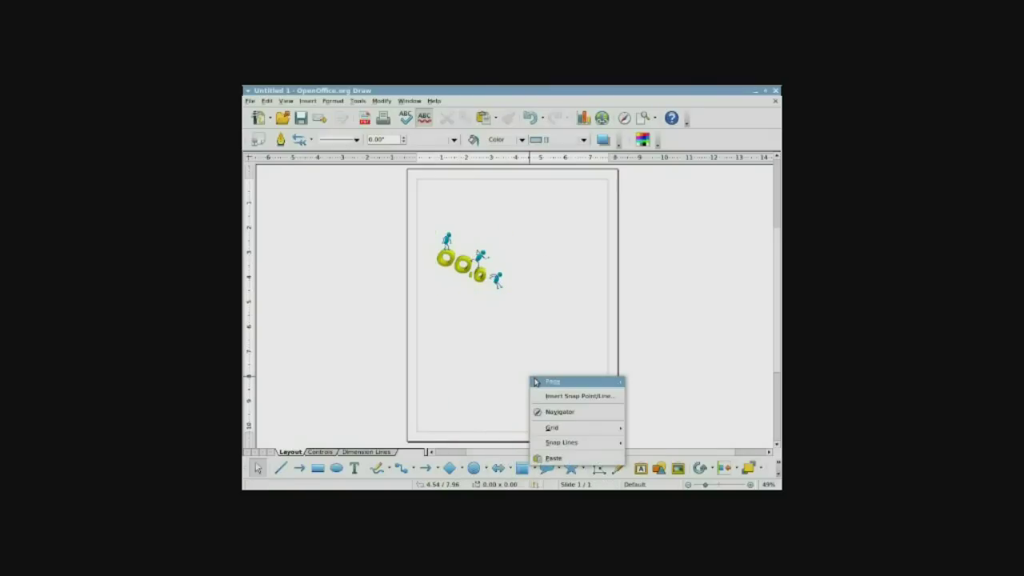
left_click(568, 458)
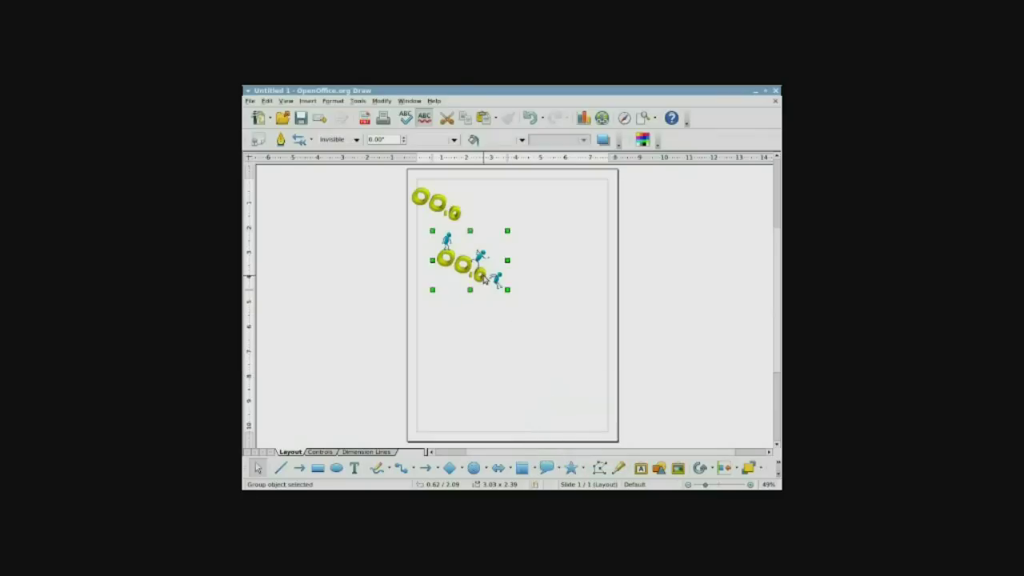
left_click_drag(472, 264, 537, 377)
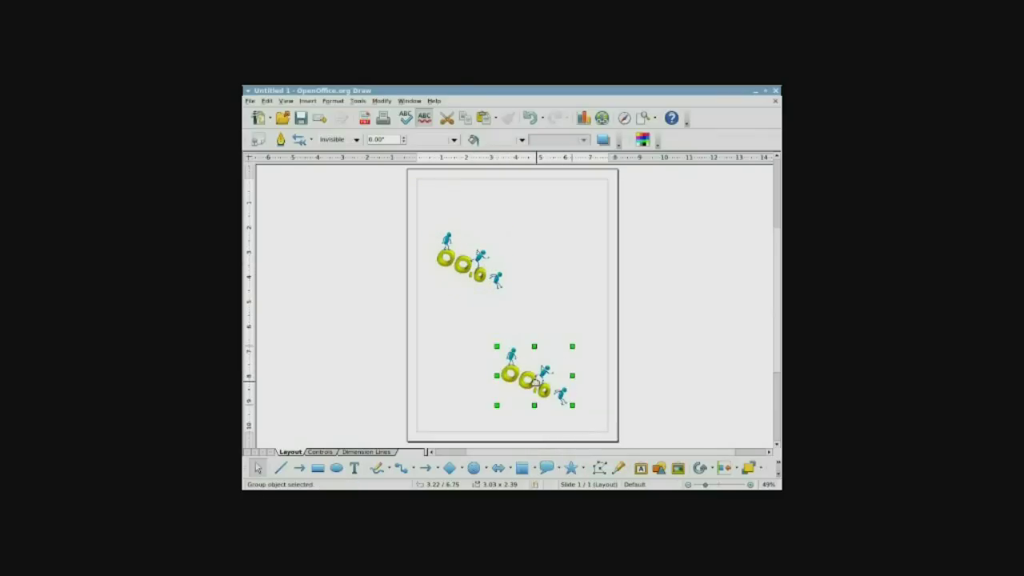
- Convert the lower logo copy to a bitmap, ready for Save as Picture
right_click(538, 385)
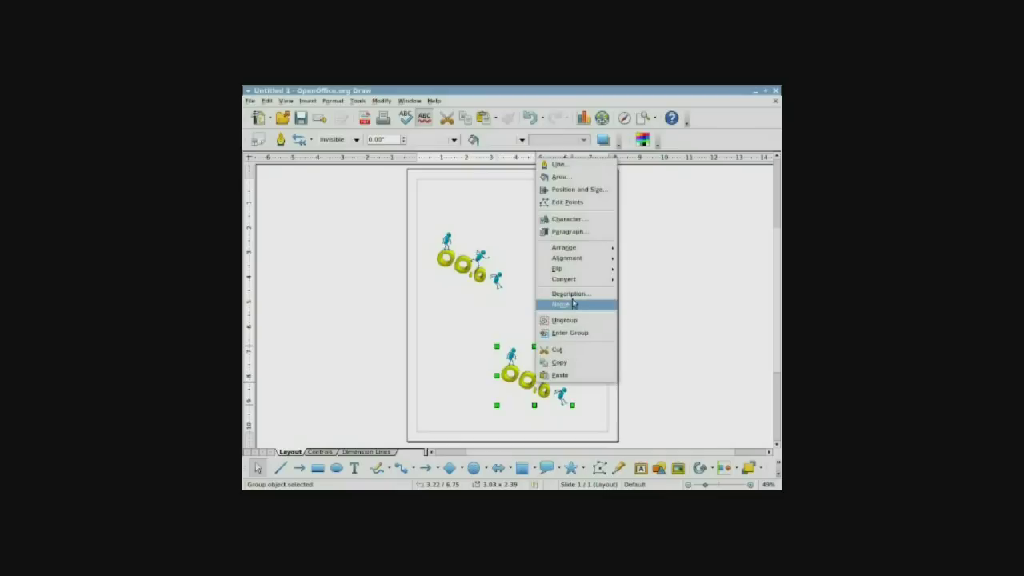
mouse_move(571, 285)
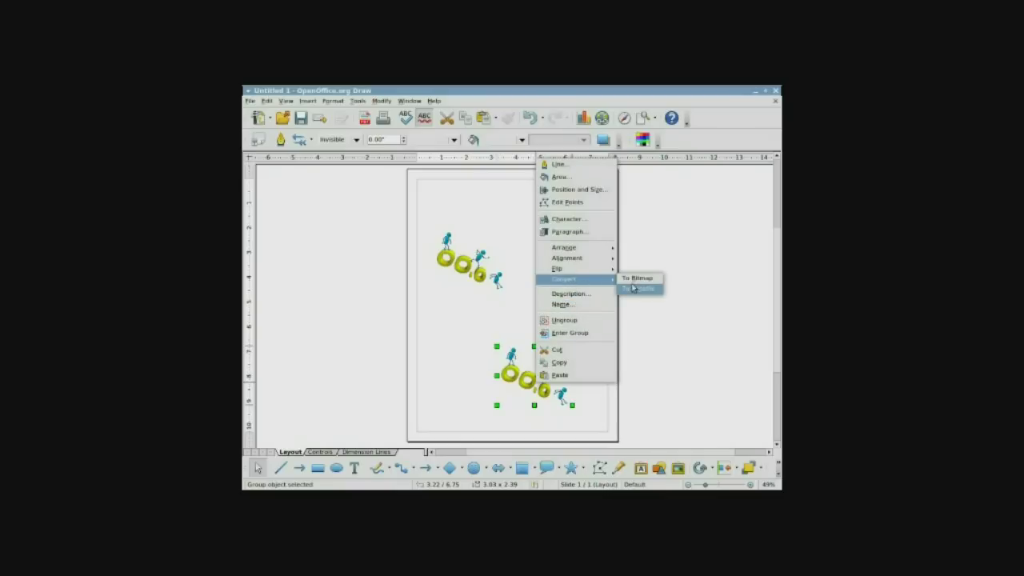
left_click(632, 288)
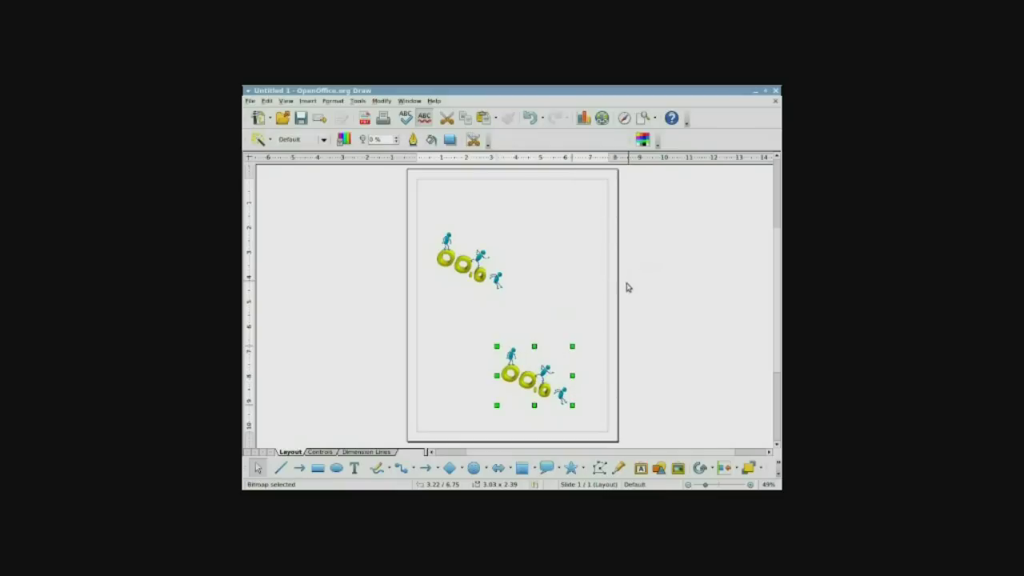
right_click(540, 379)
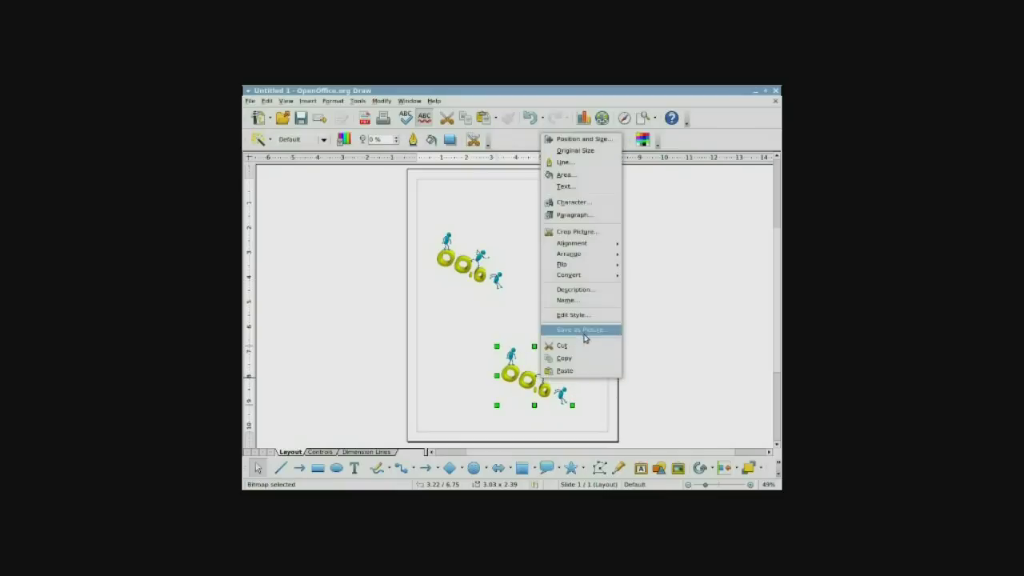